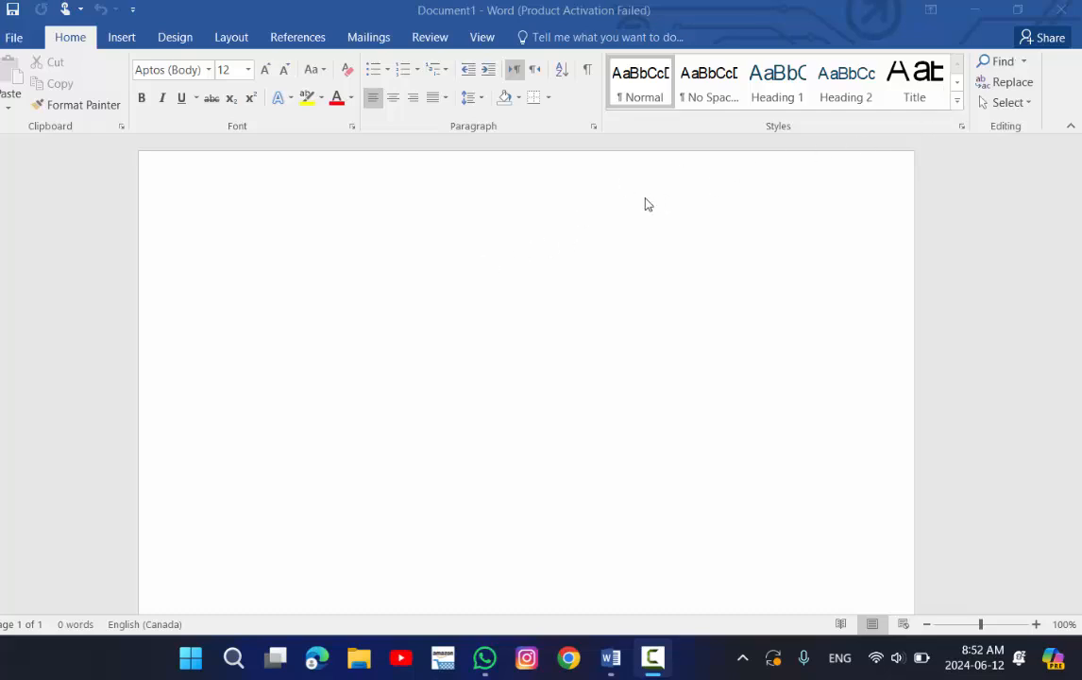
Insert sample paragraphs into the blank document with the =rand() formula.
click(503, 249)
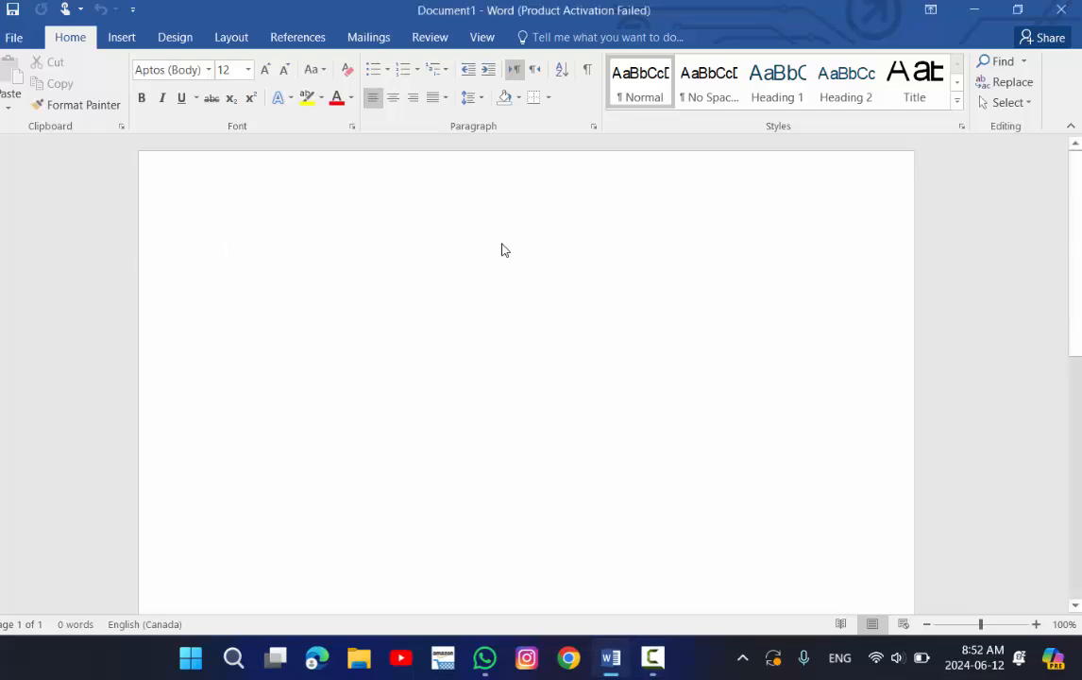
text(=)
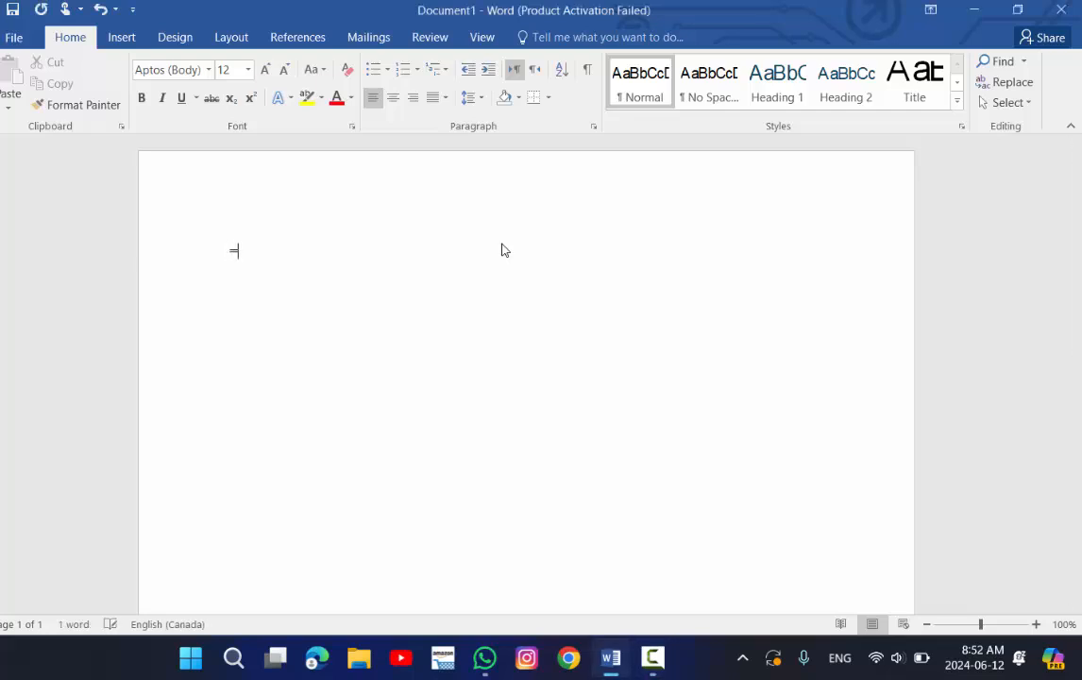
text(rand())
key(Return)
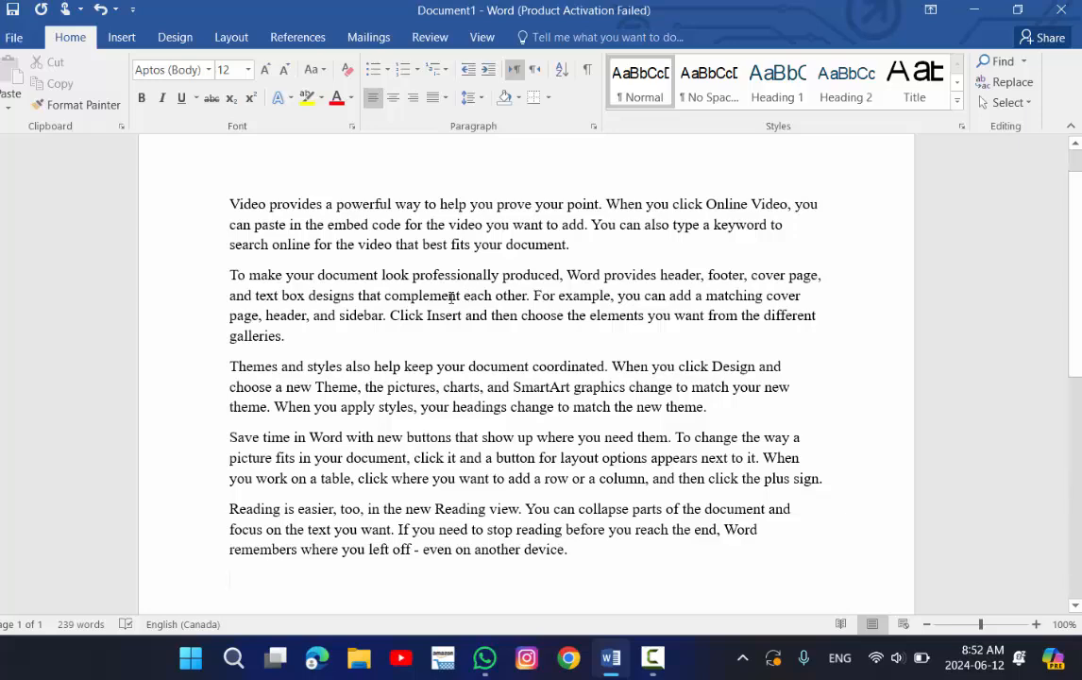
Search the document for the word 'document' in the Navigation pane.
click(1003, 62)
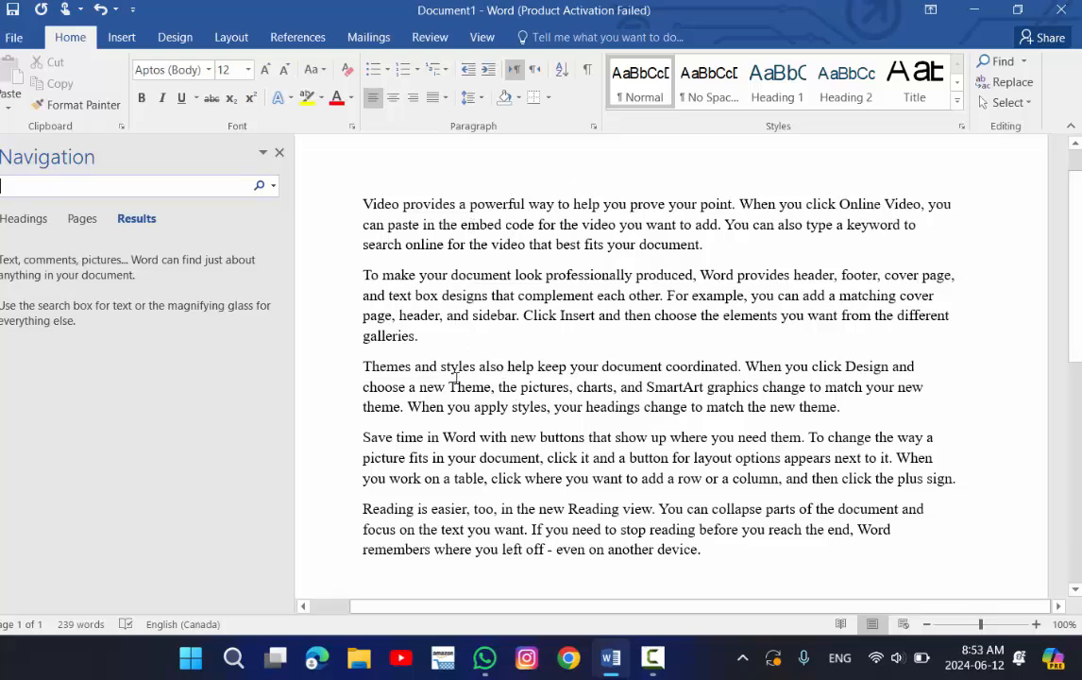
text(do)
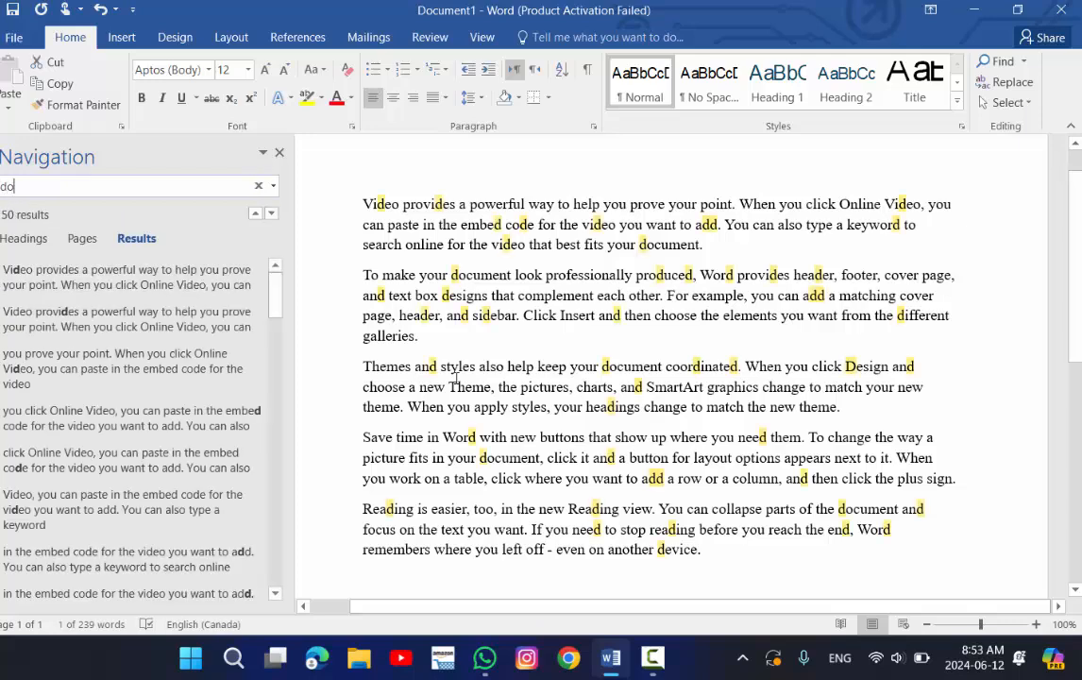
text(cument)
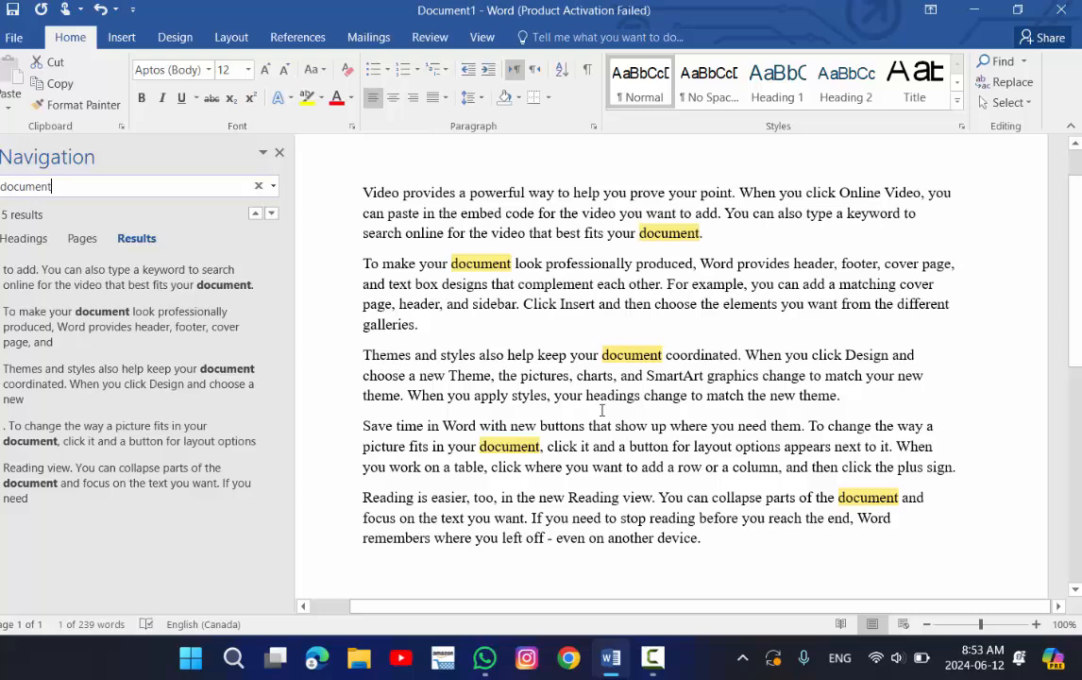
Change the search term to 'make' and close the Navigation pane.
key(BackSpace)
key(BackSpace)
key(BackSpace)
key(BackSpace)
key(BackSpace)
key(BackSpace)
key(BackSpace)
key(BackSpace)
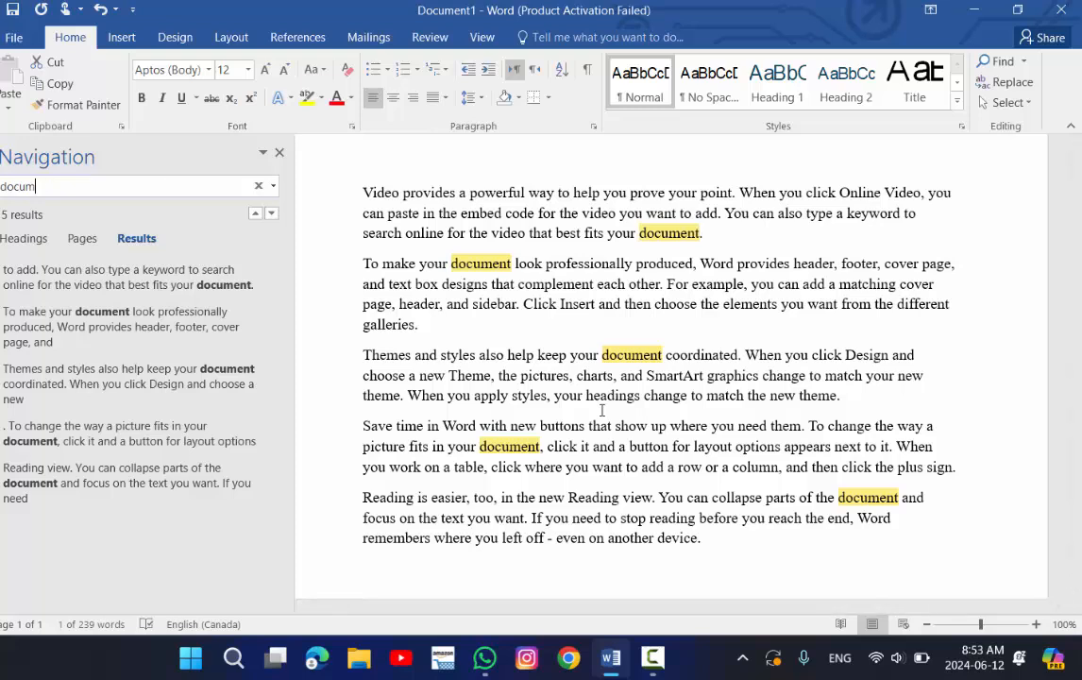
text(make)
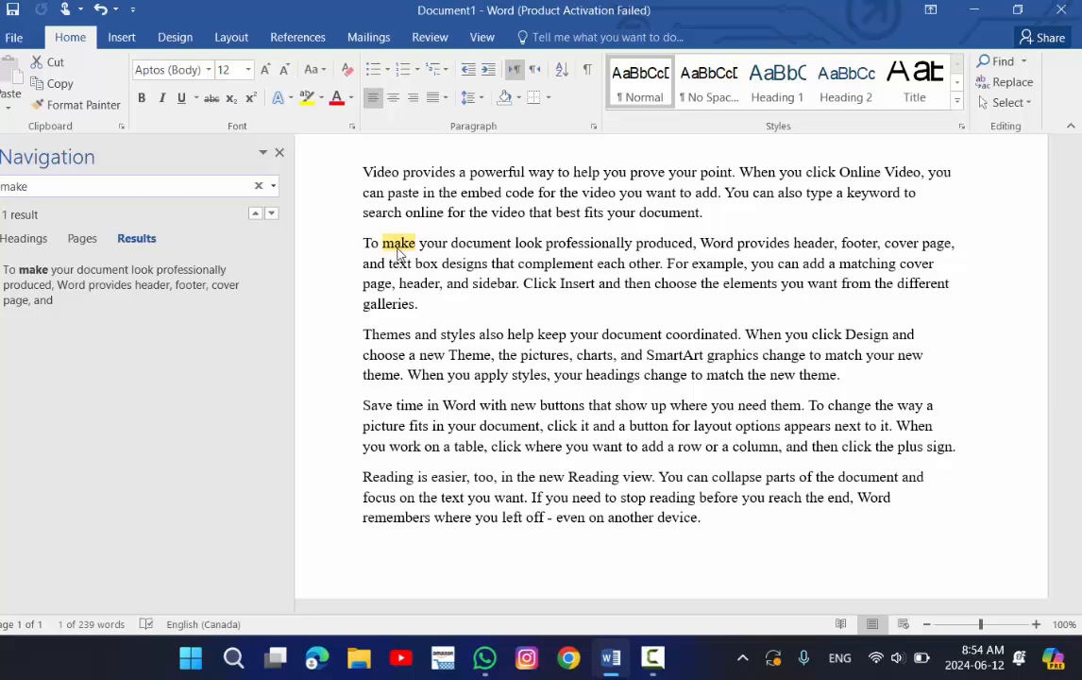
click(280, 155)
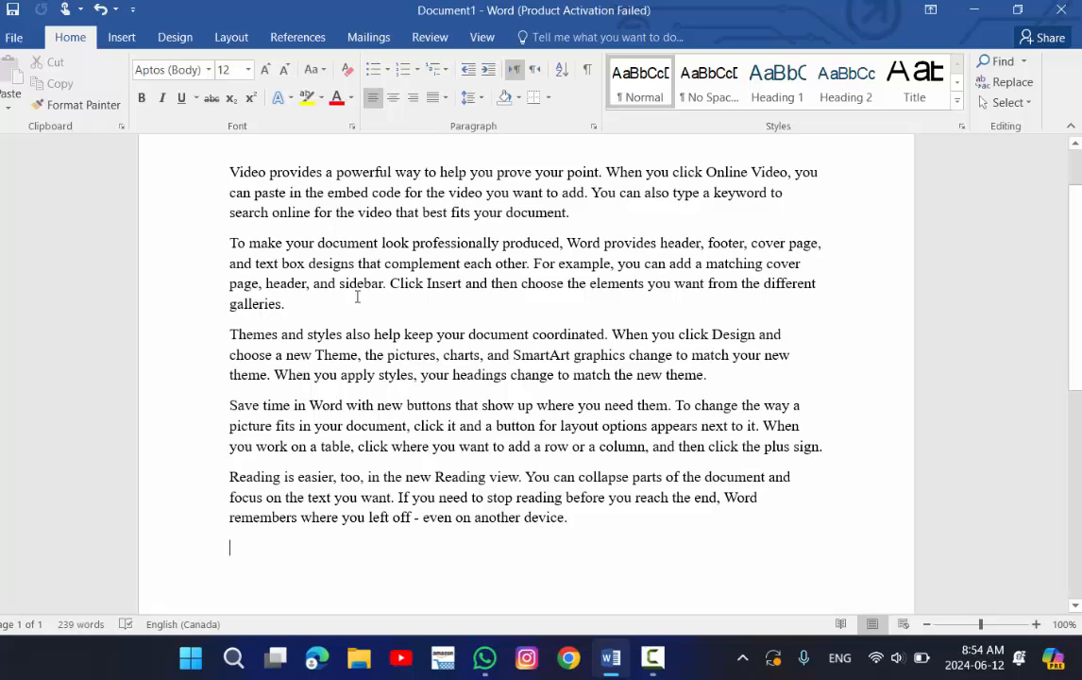
Open the Replace dialog and set it to replace 'document' with 'files'.
key(ctrl+f)
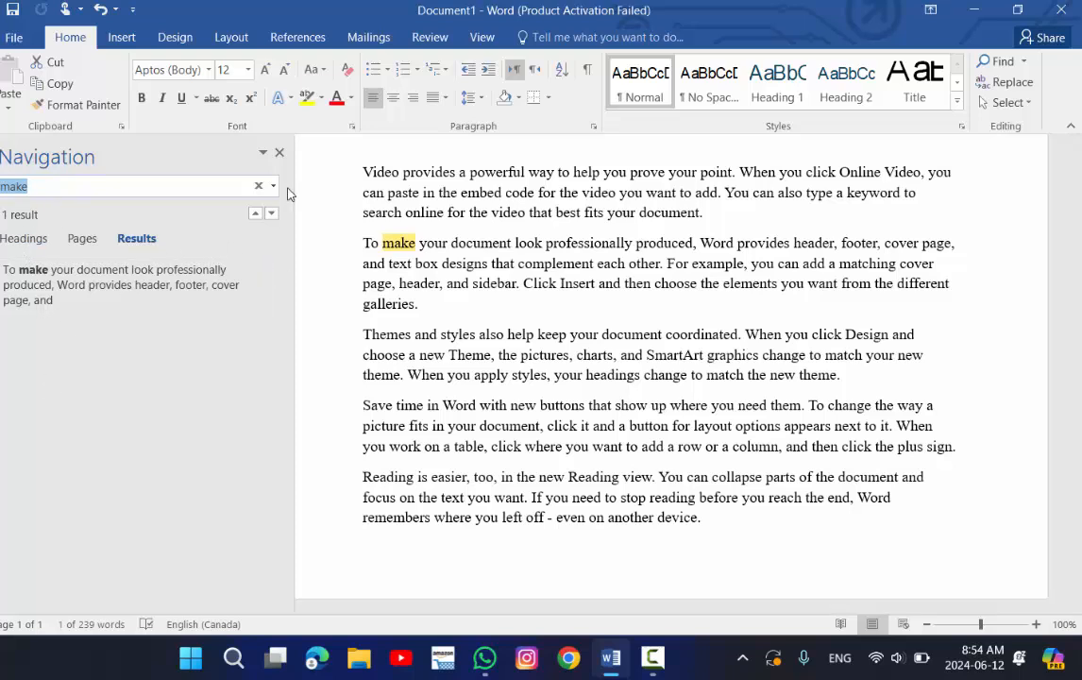
click(279, 154)
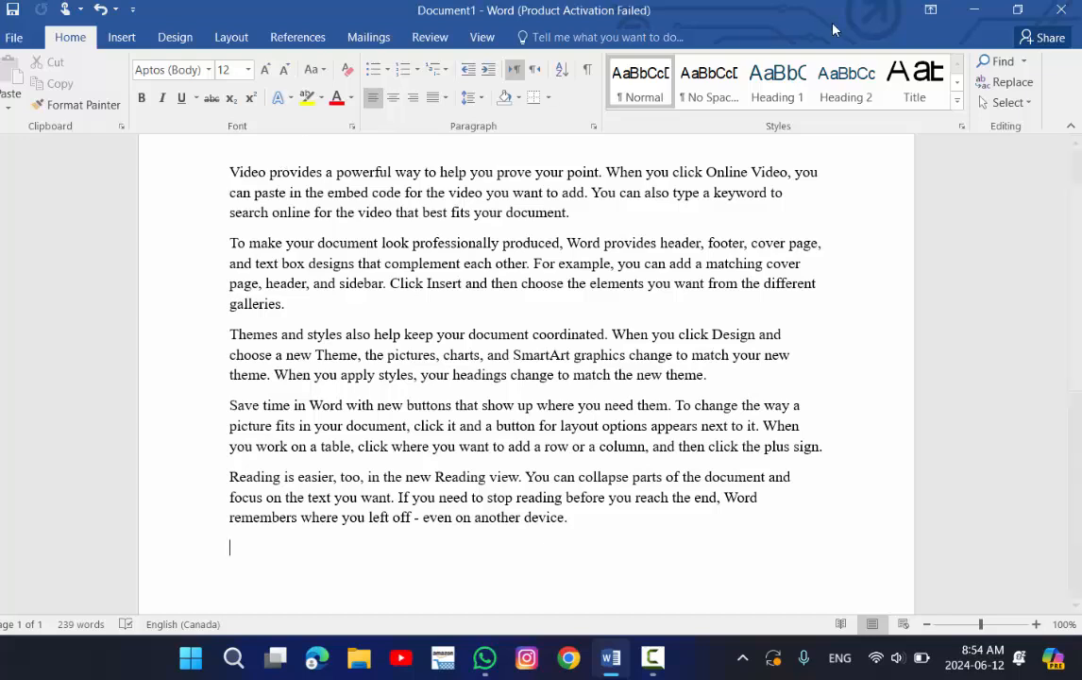
click(985, 84)
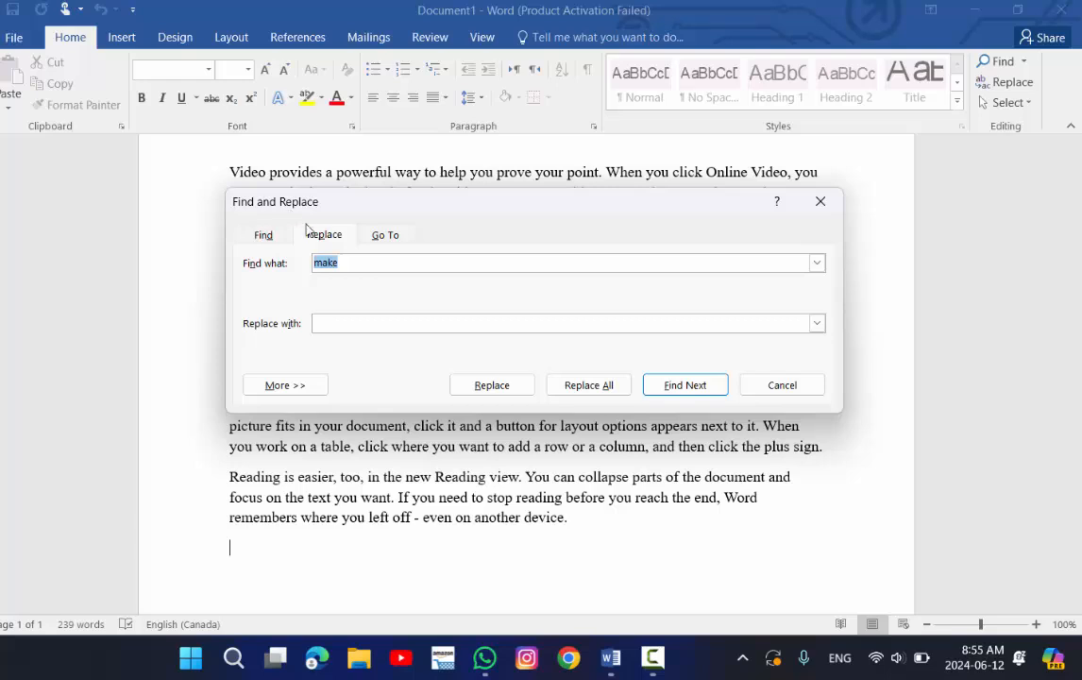
drag(476, 207, 451, 242)
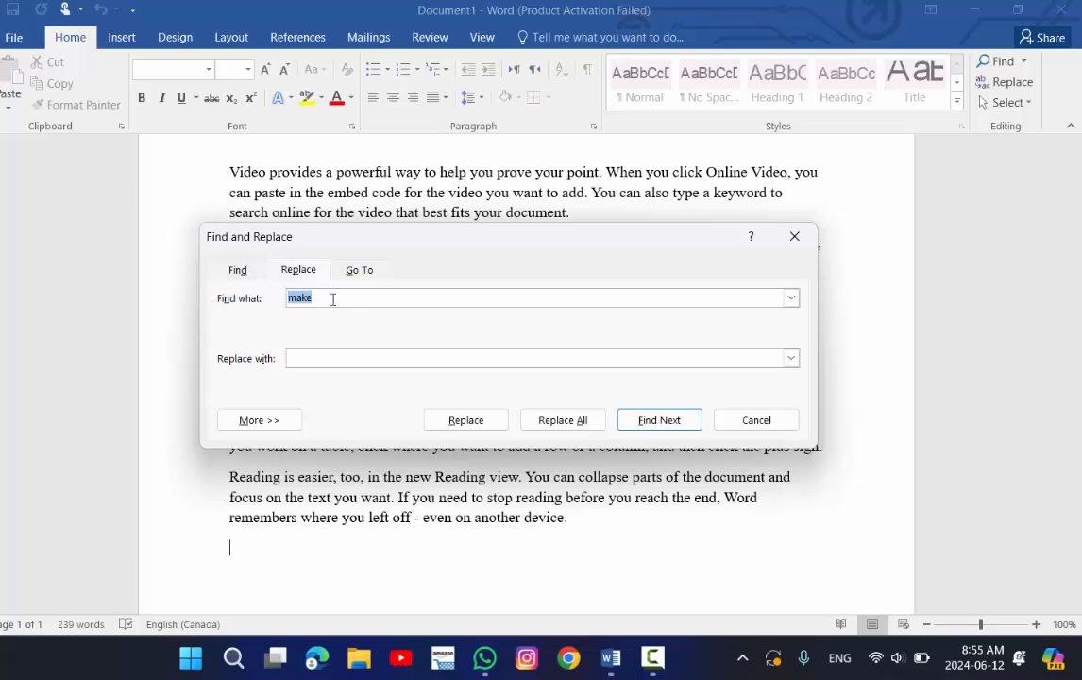
key(BackSpace)
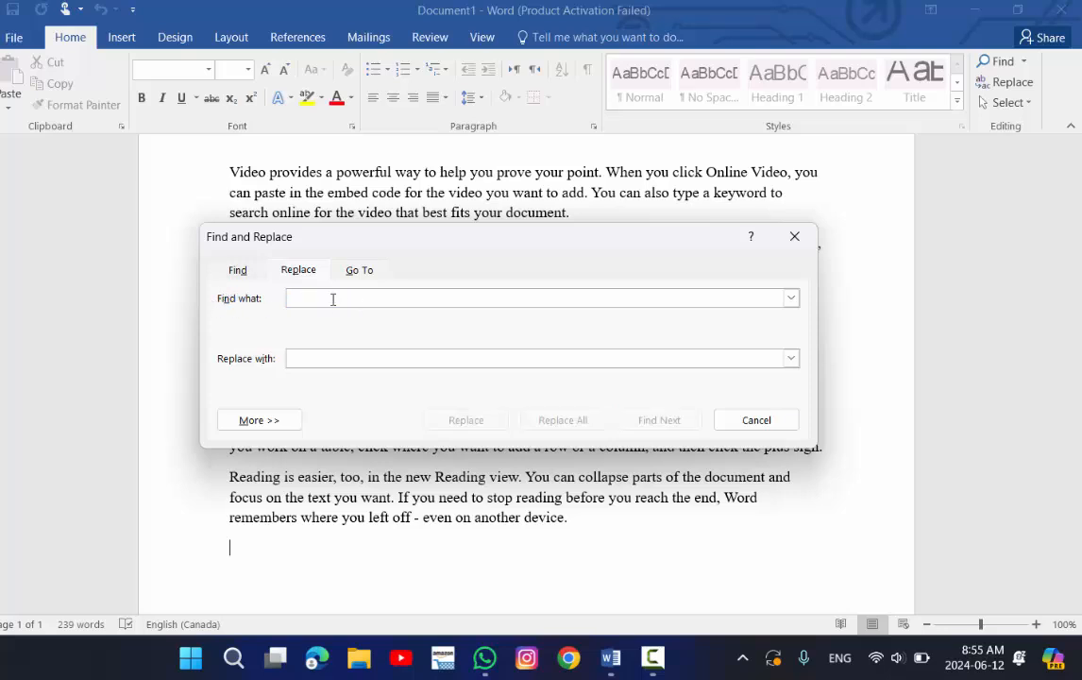
text(document)
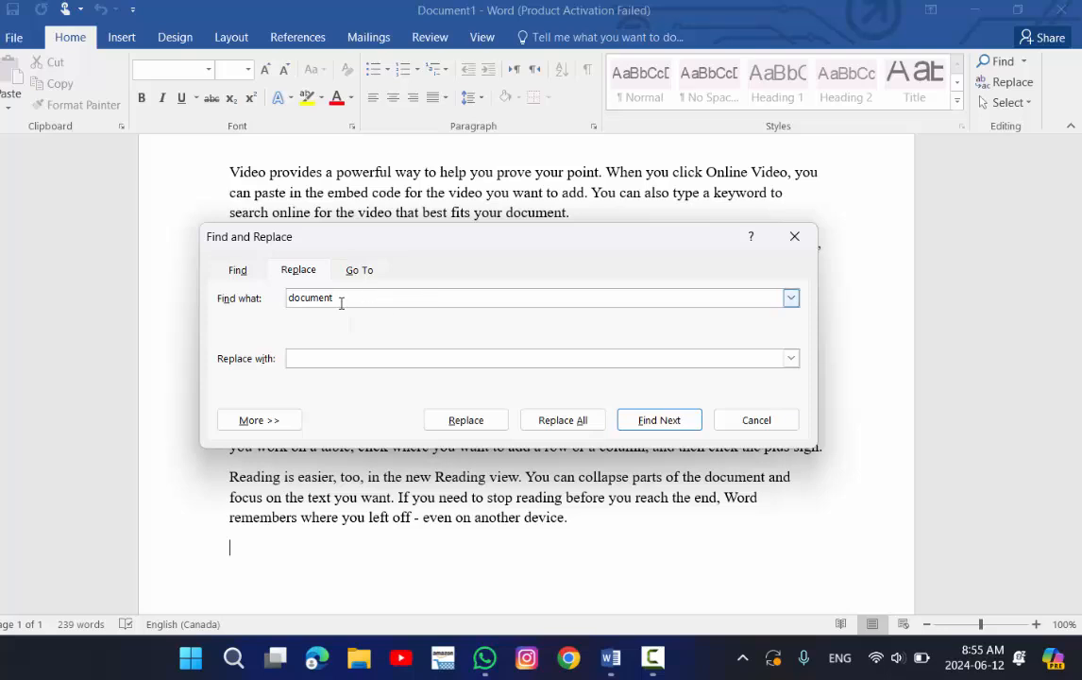
click(322, 358)
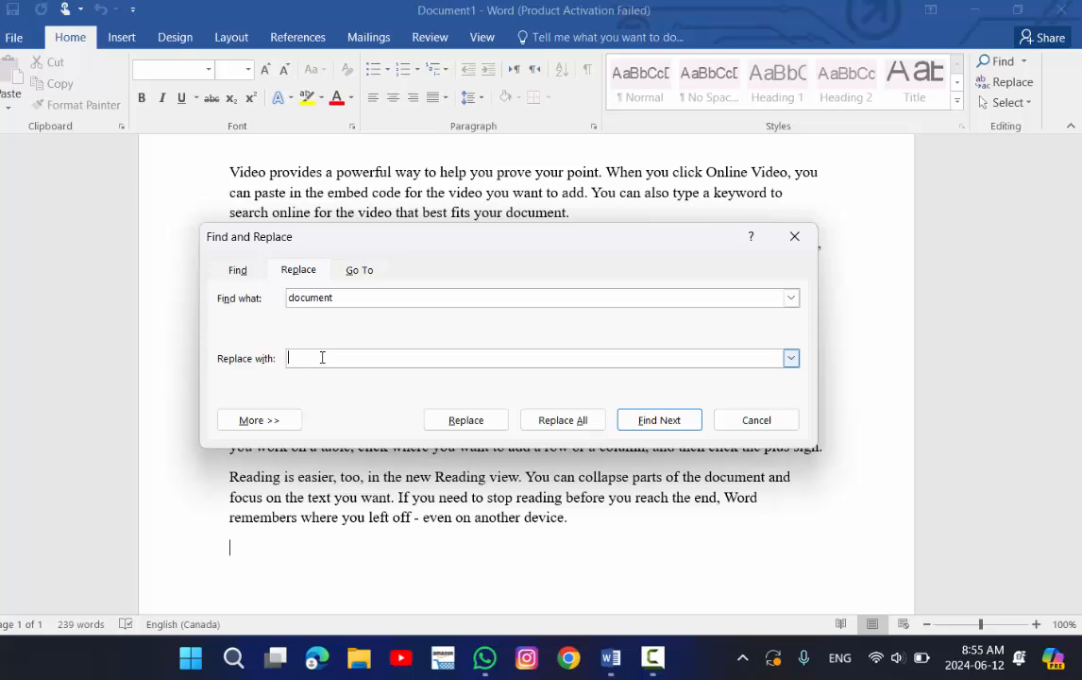
text(files)
Replace the first two occurrences of 'document' with 'files' one at a time.
click(476, 424)
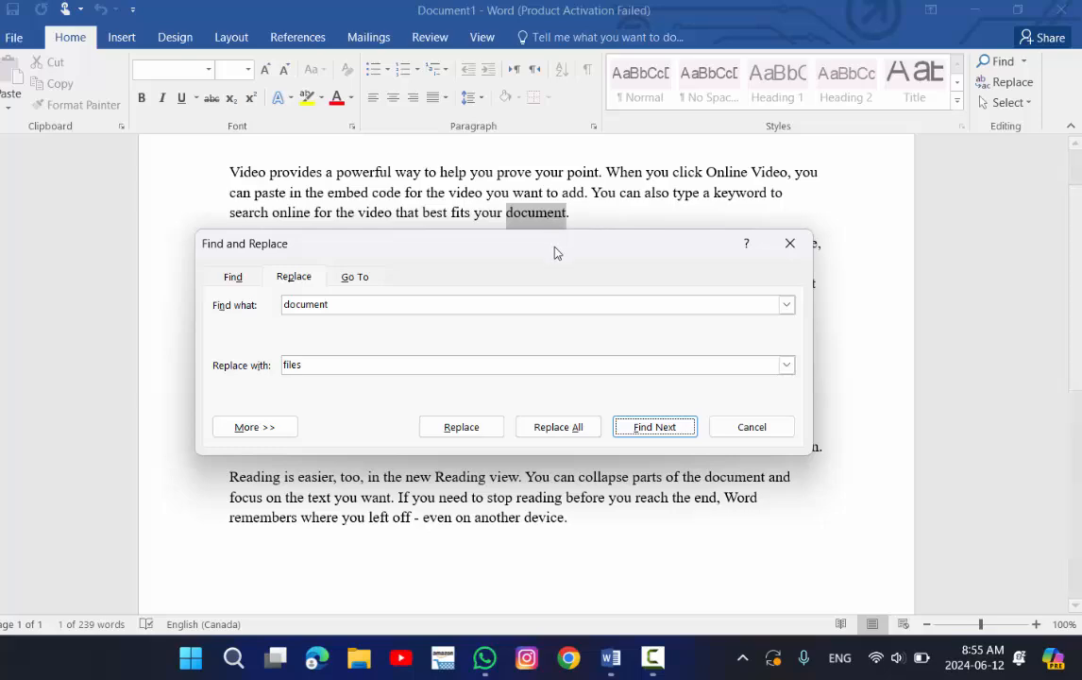
drag(553, 247, 508, 414)
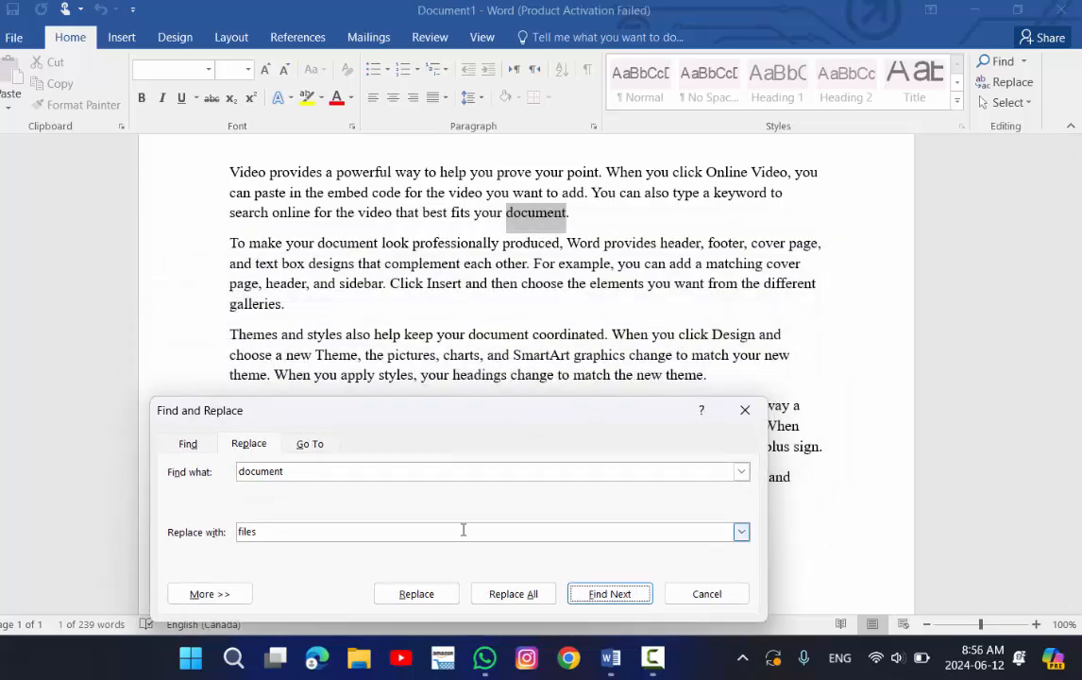
click(416, 593)
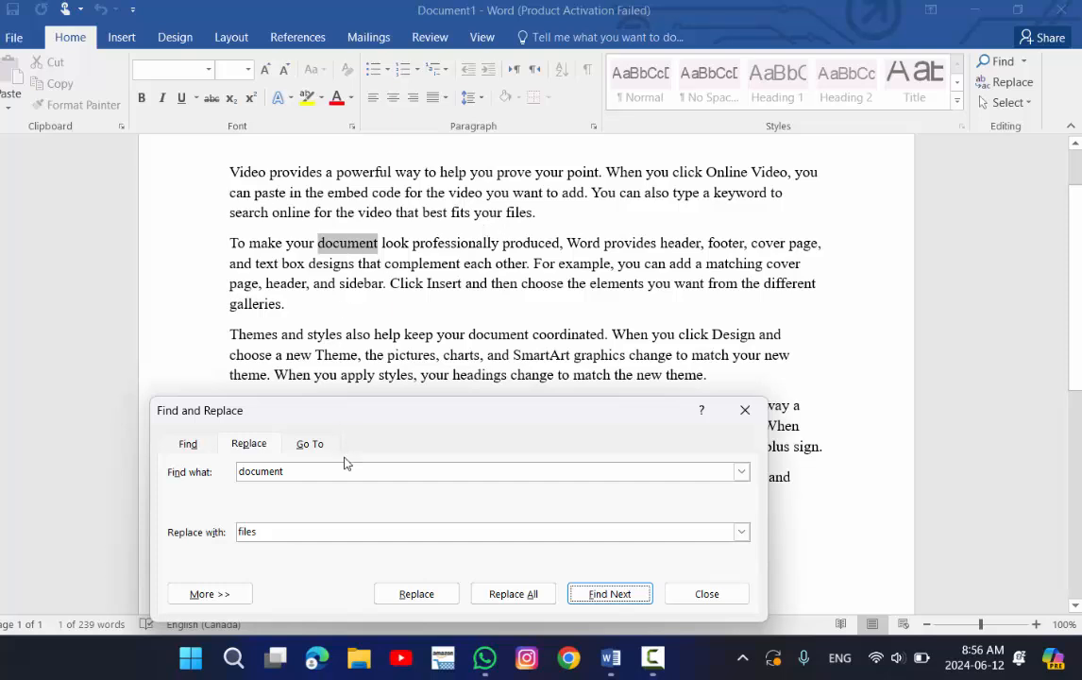
click(439, 596)
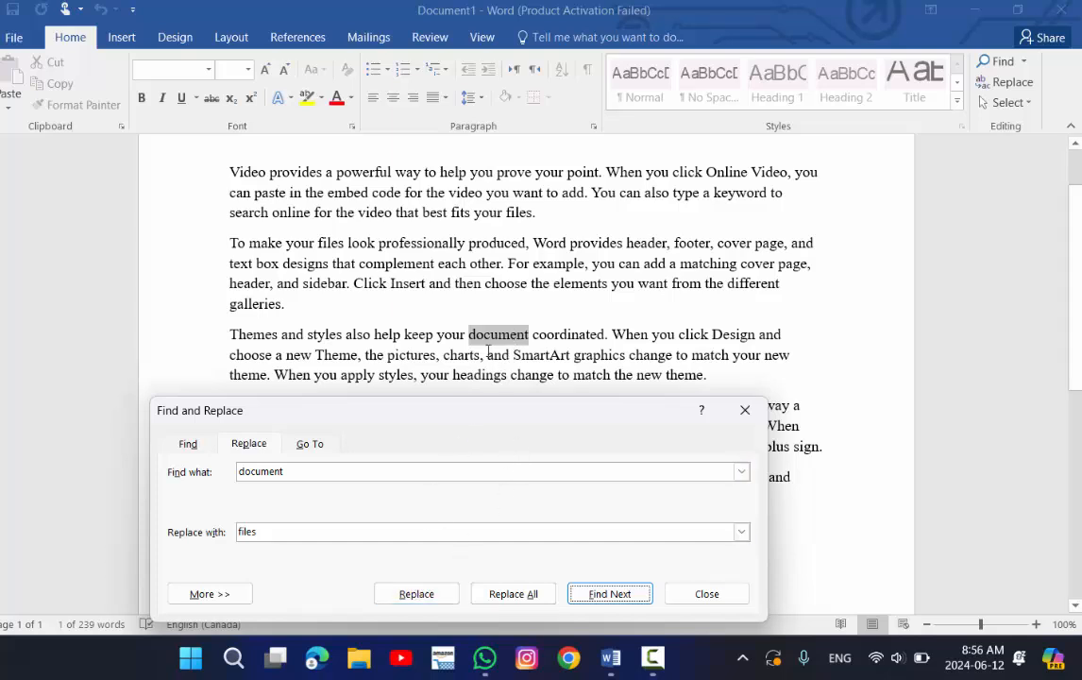
Skip the next occurrence, replace the following one, then replace all remaining occurrences with 'files'.
click(604, 594)
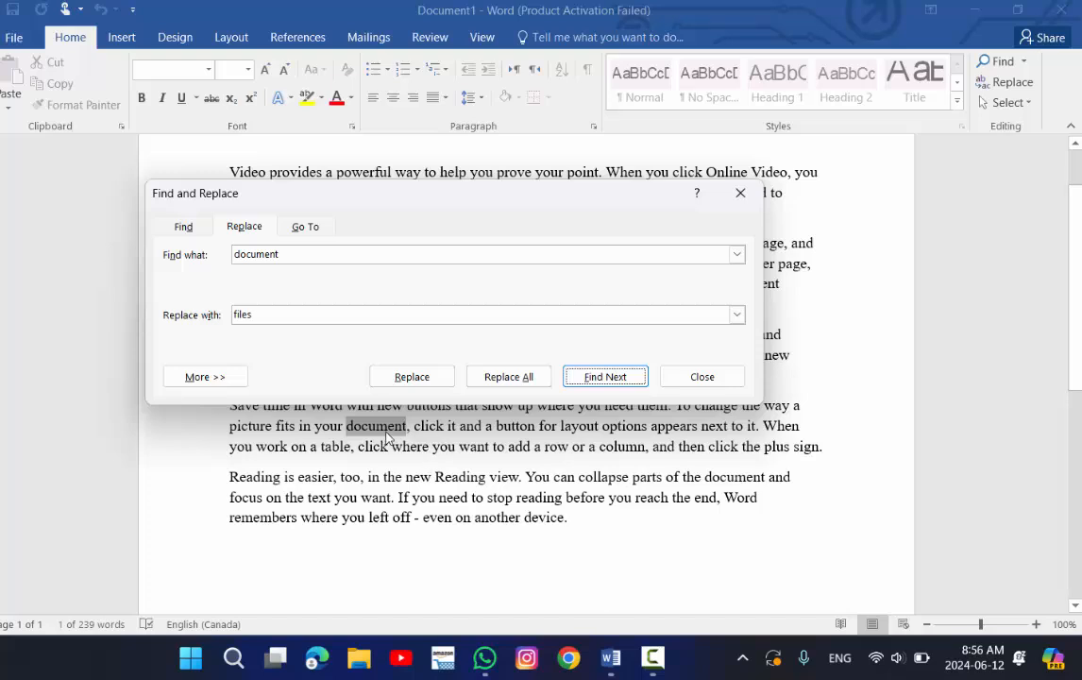
click(435, 377)
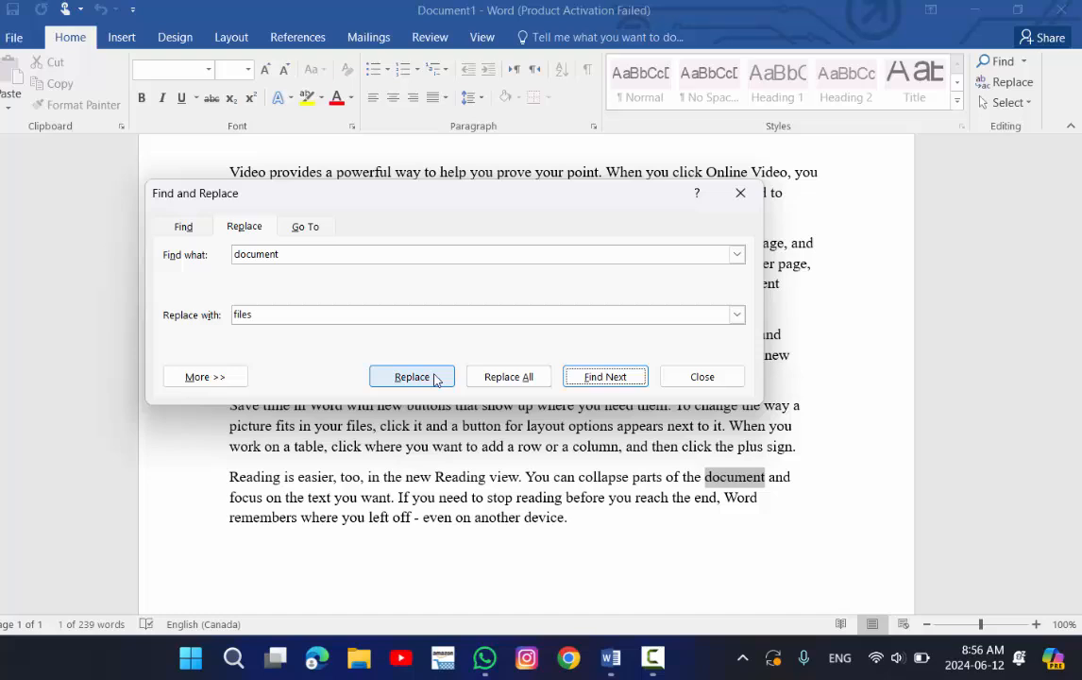
click(488, 378)
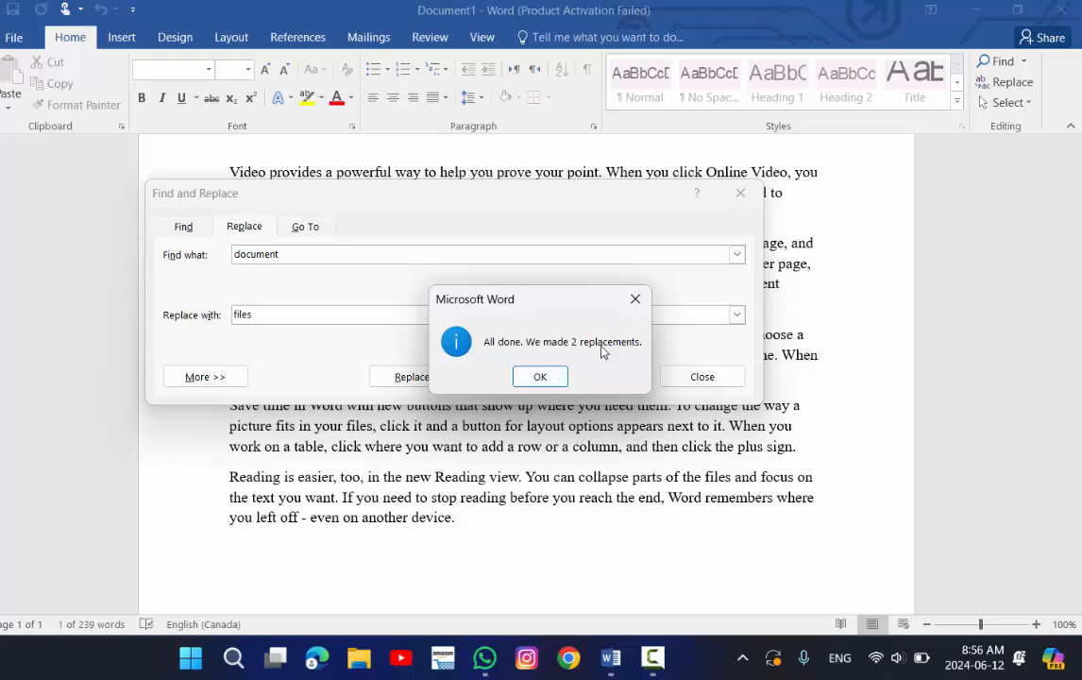
click(558, 379)
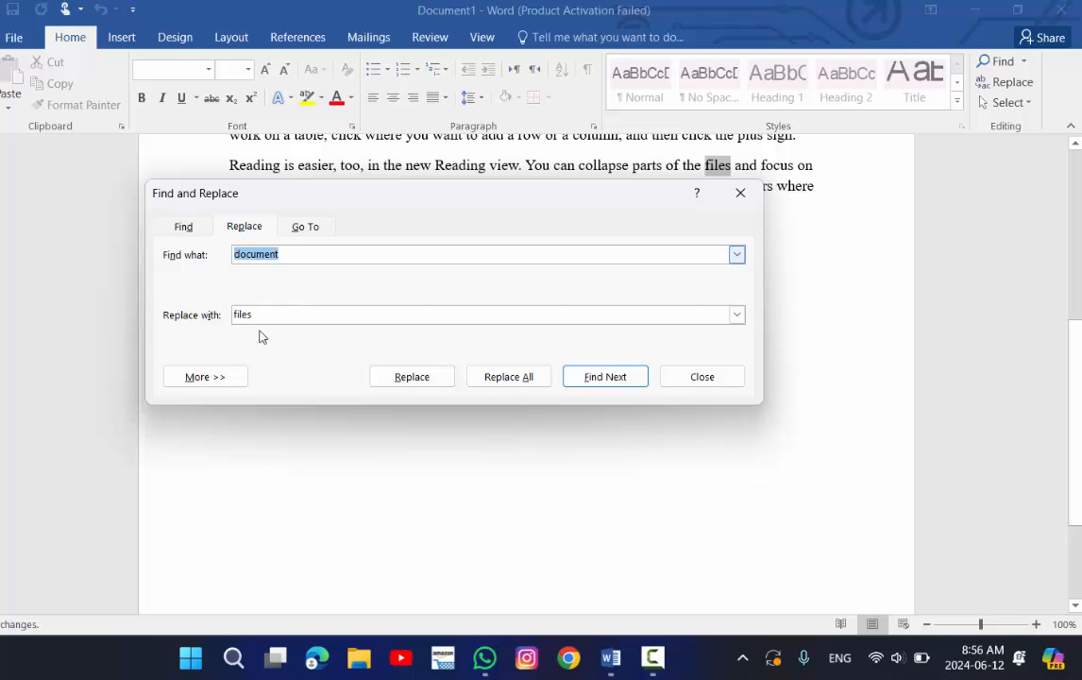
Search for any remaining occurrences of 'document' without restarting from the beginning.
click(184, 229)
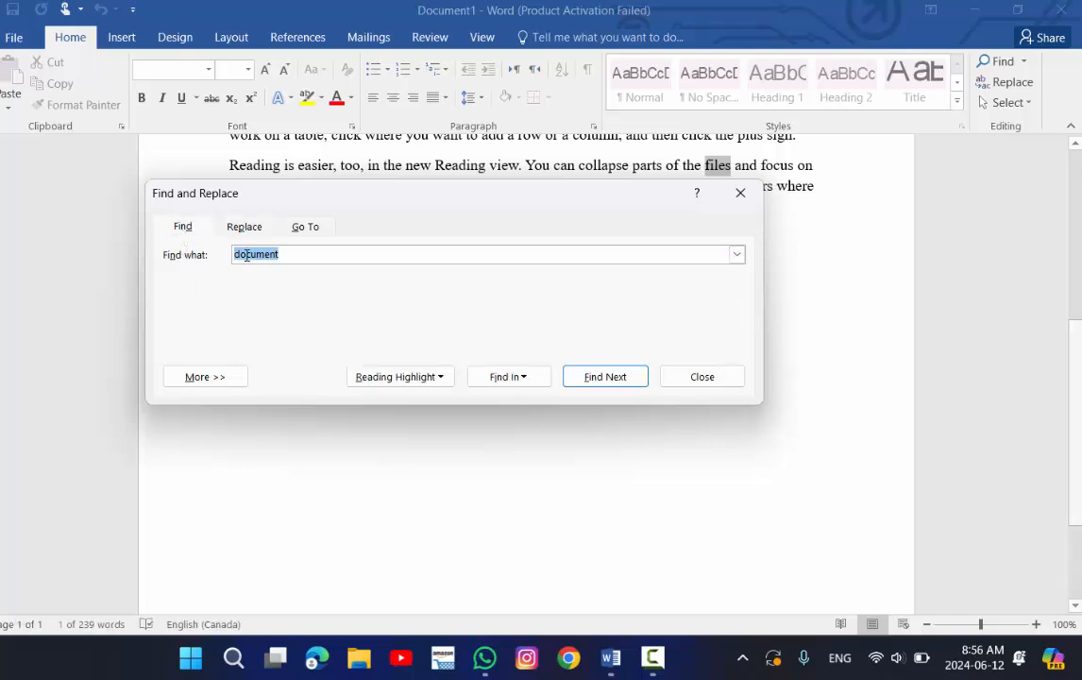
click(620, 381)
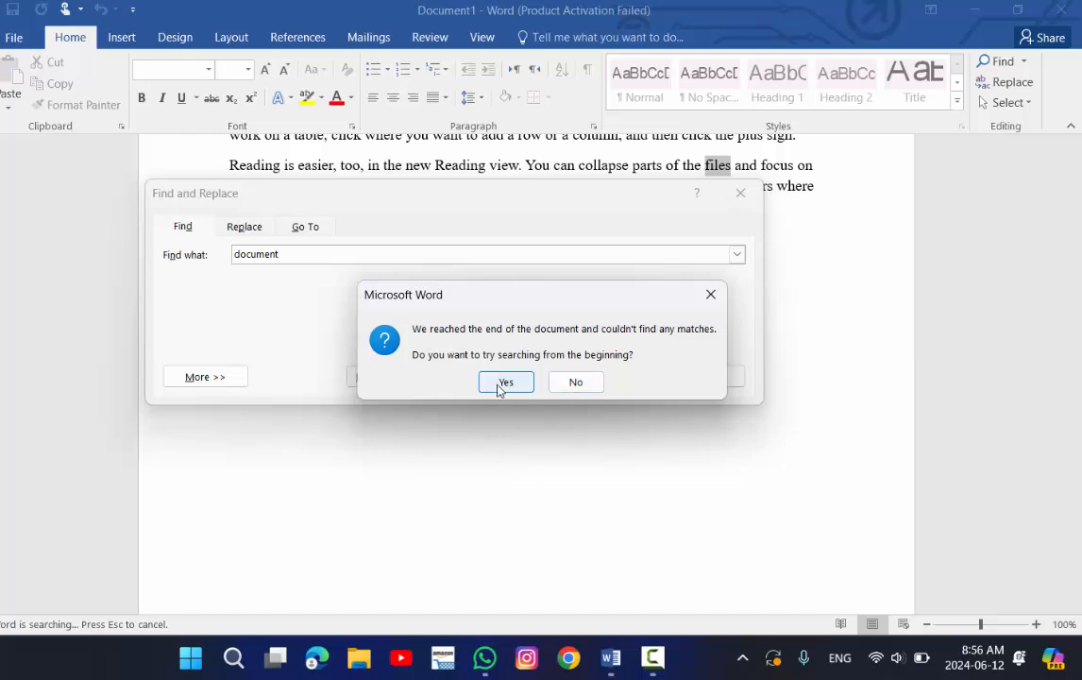
click(590, 382)
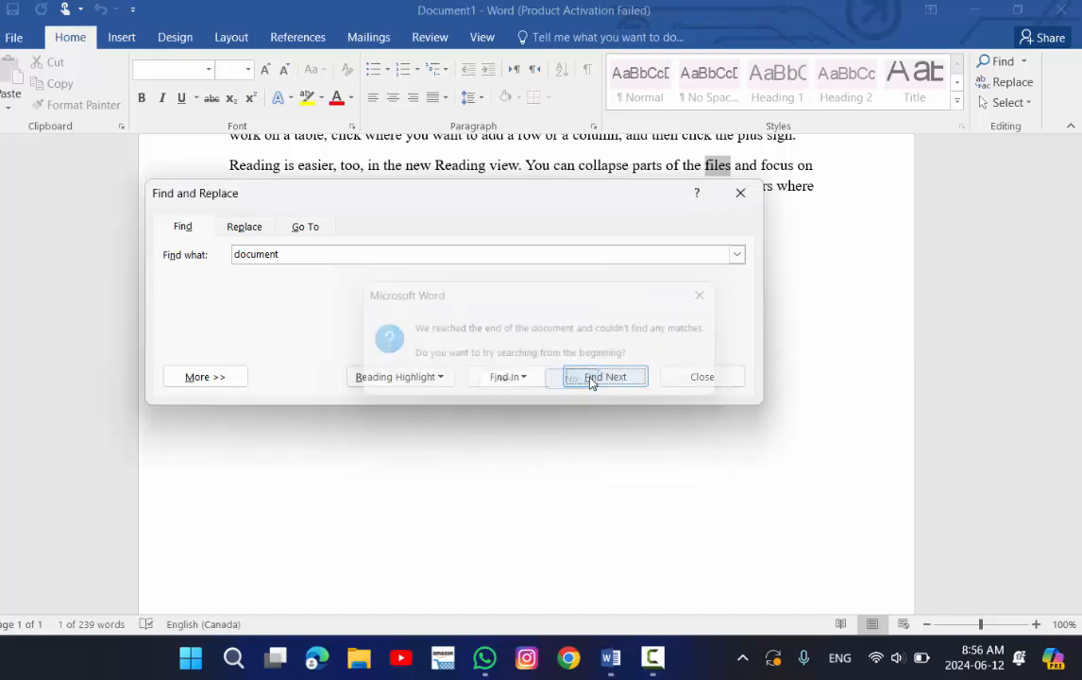
Set the Replace dialog to find 'files' and replace it with 'document'.
click(244, 229)
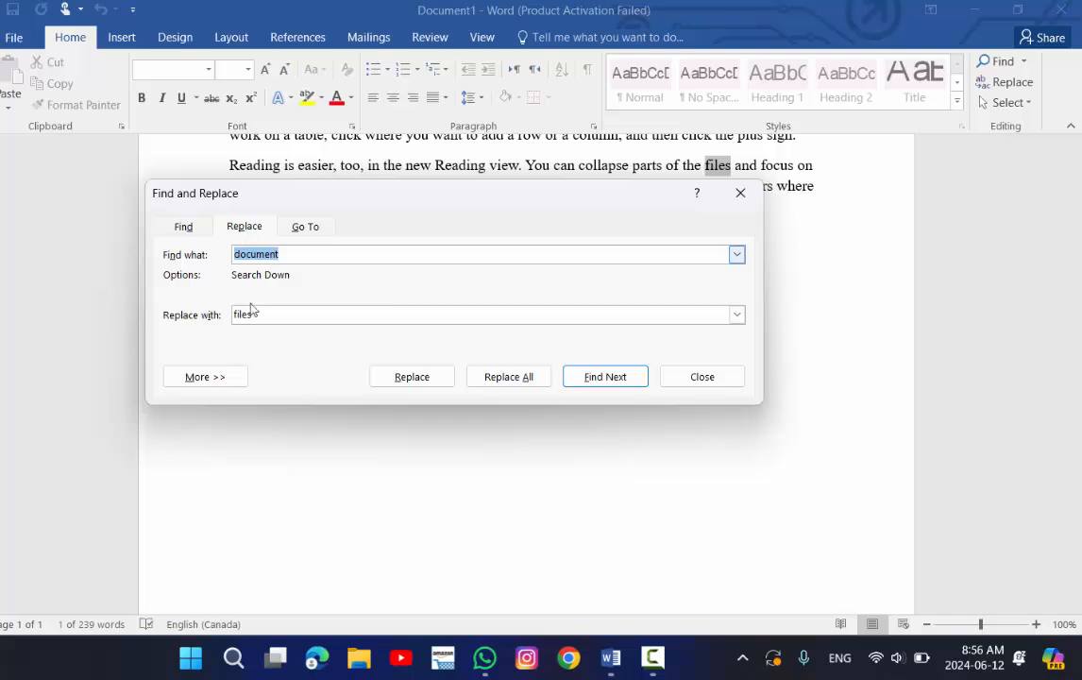
drag(287, 256, 221, 256)
text(files)
drag(276, 314, 208, 313)
text(document)
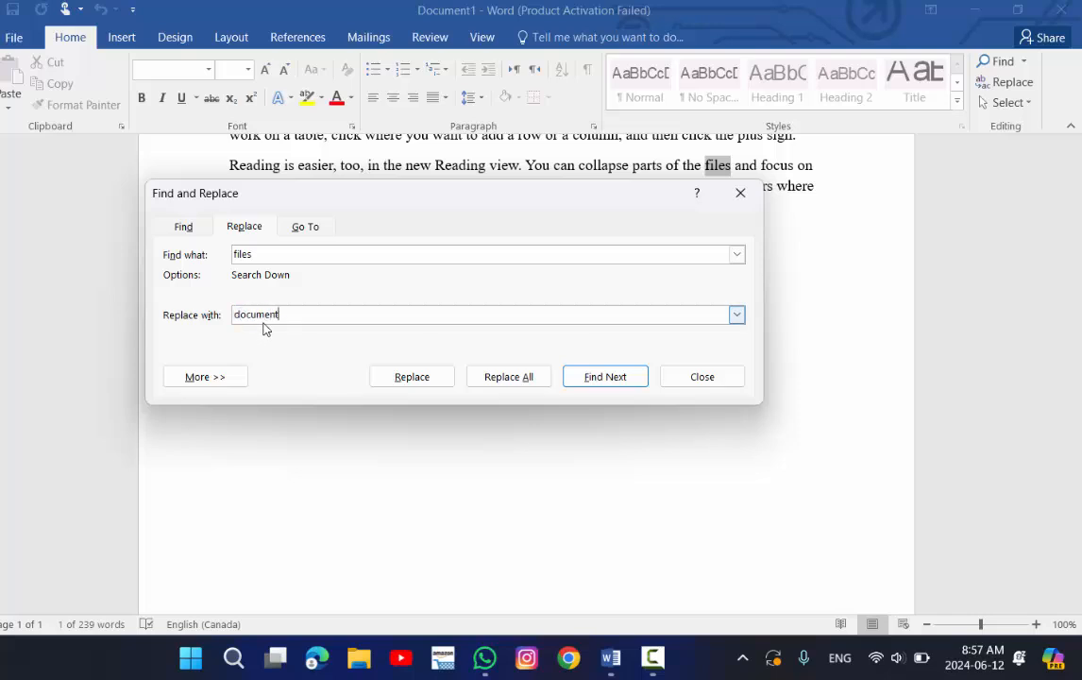
Replace all occurrences of 'files' with 'document', continuing from the beginning, and close the dialog.
click(493, 375)
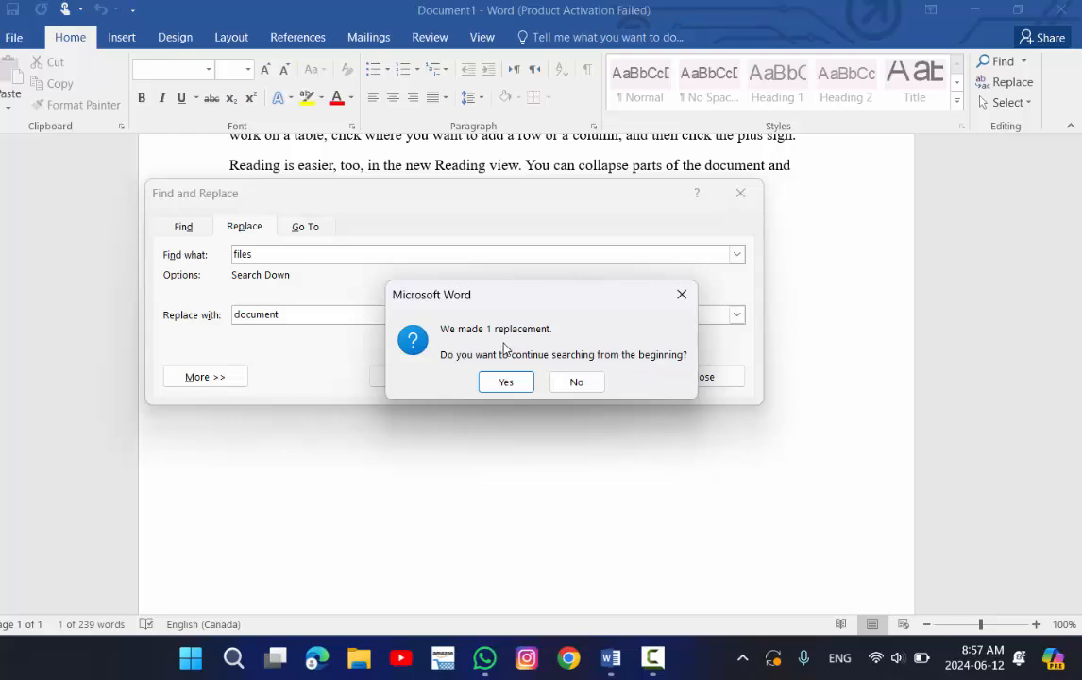
click(506, 382)
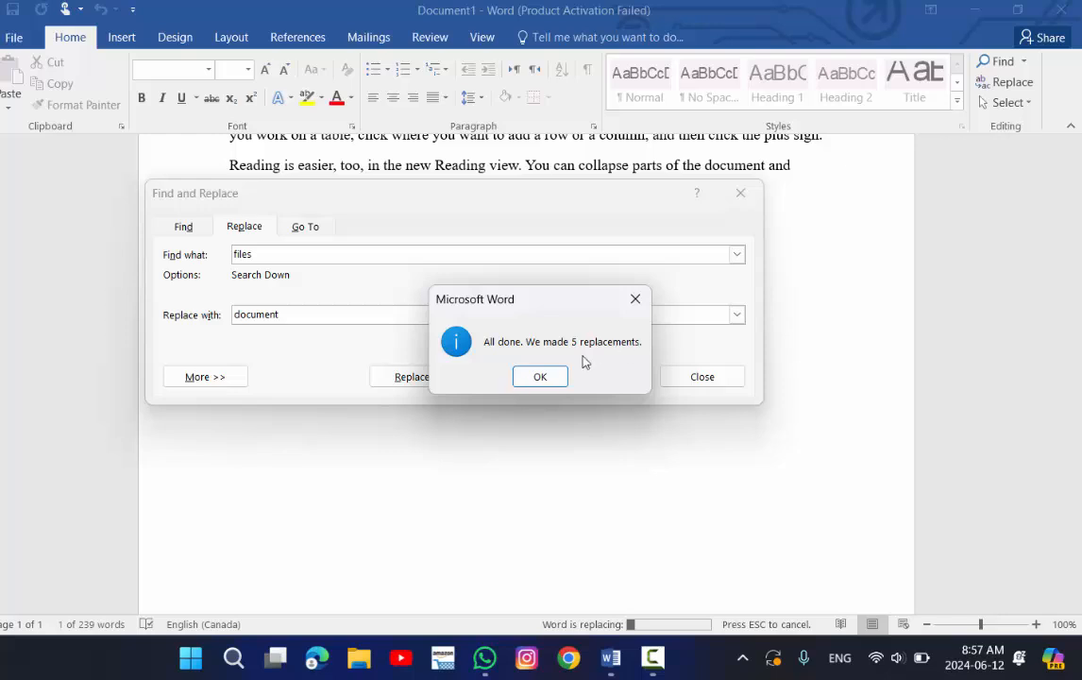
click(542, 376)
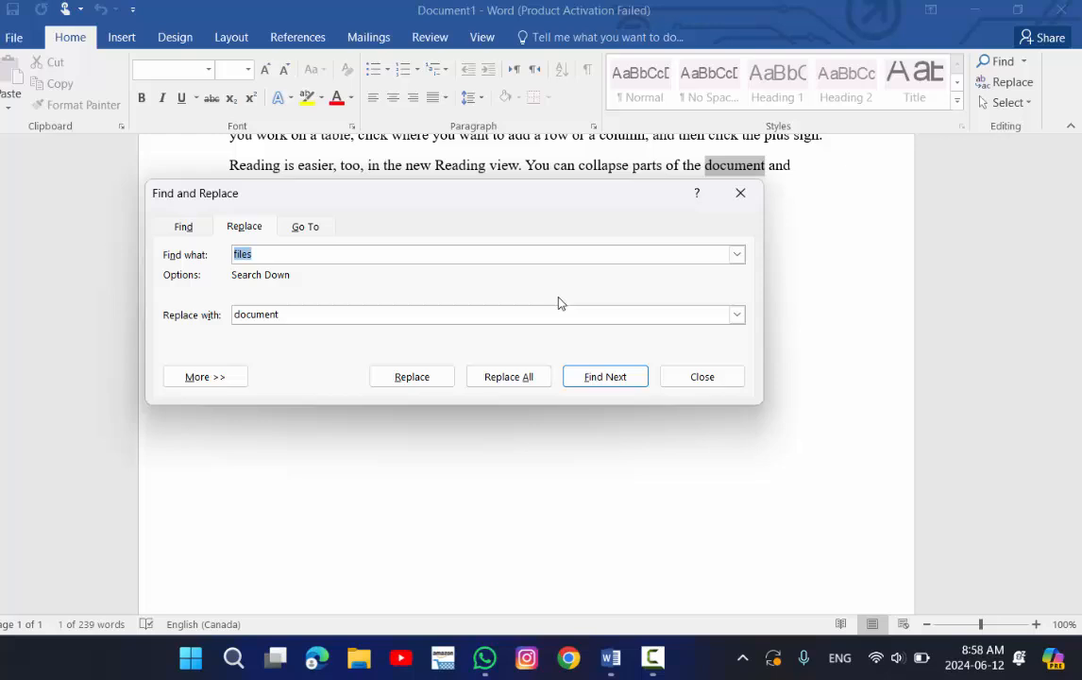
click(740, 195)
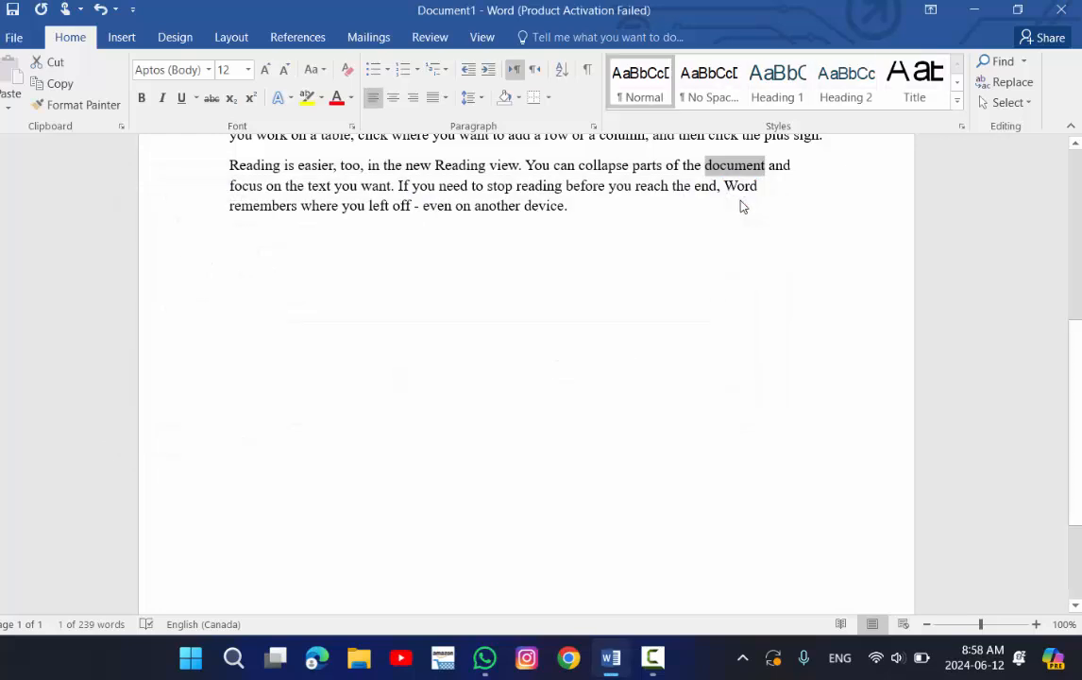
click(791, 186)
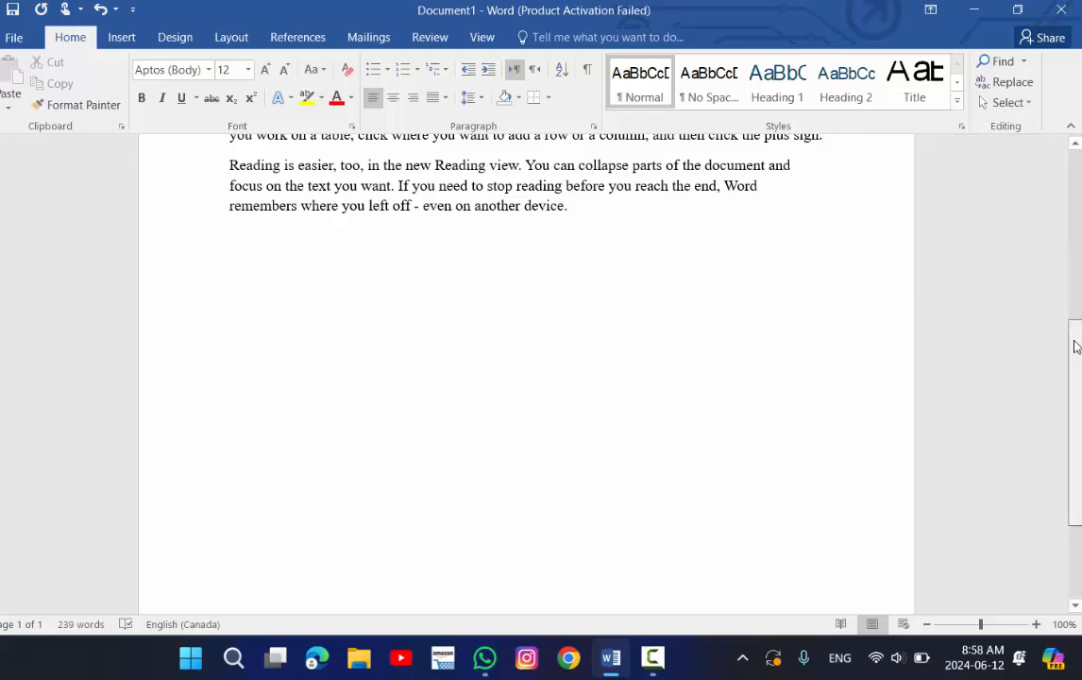
drag(1077, 344, 1078, 163)
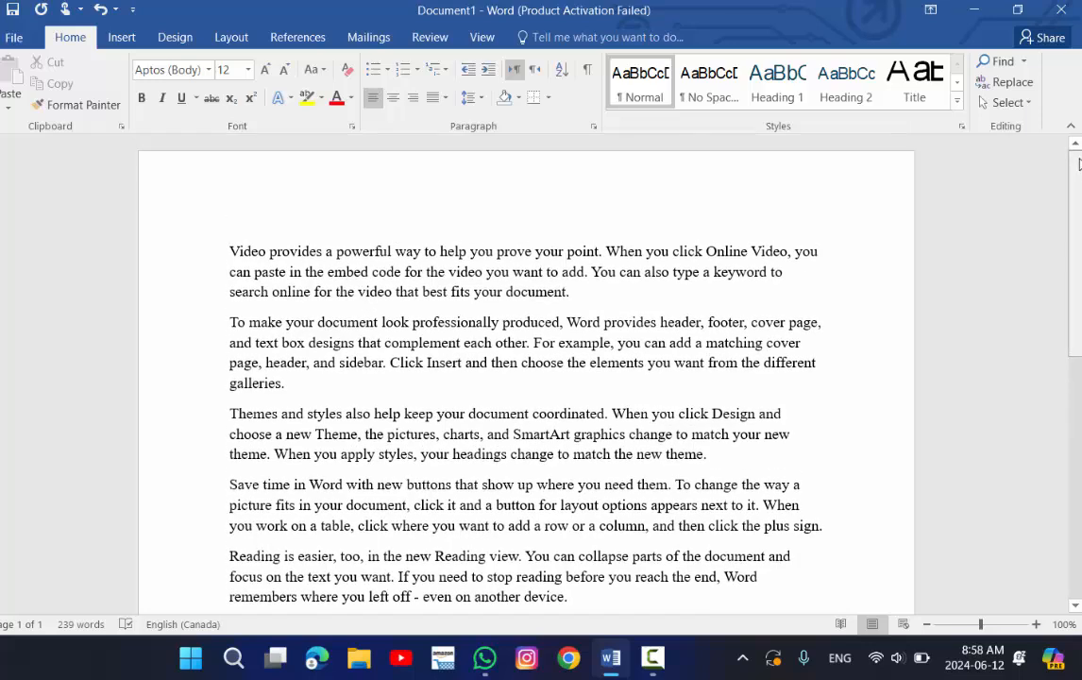
Select all of the document text, deselect it, and repeat using the Select All command.
key(ctrl+a)
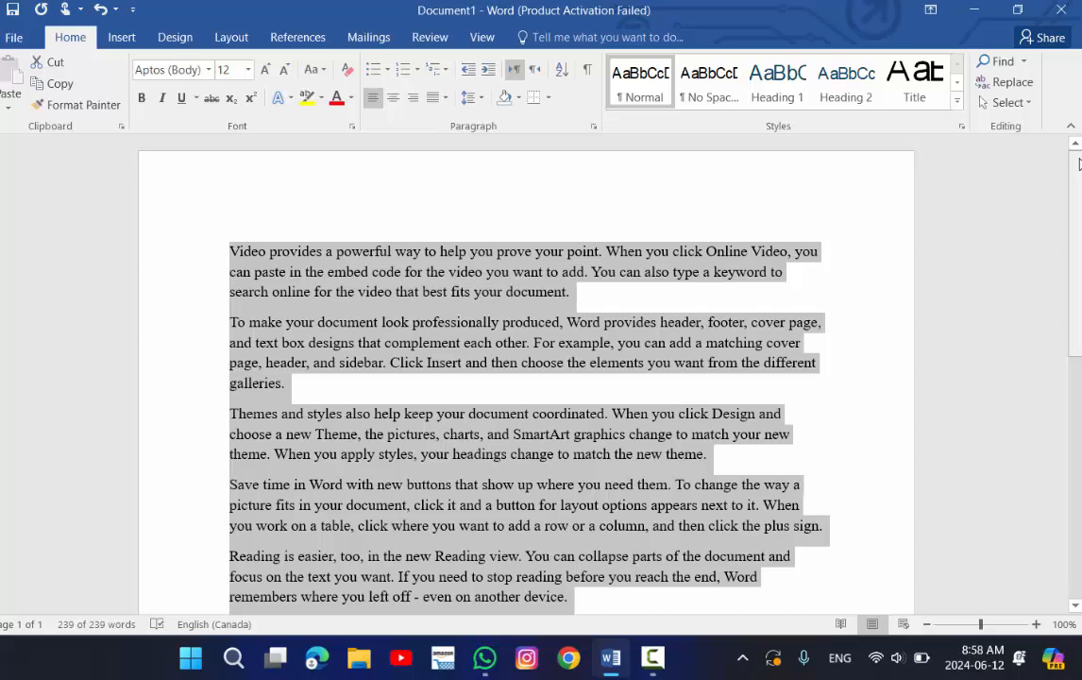
click(700, 272)
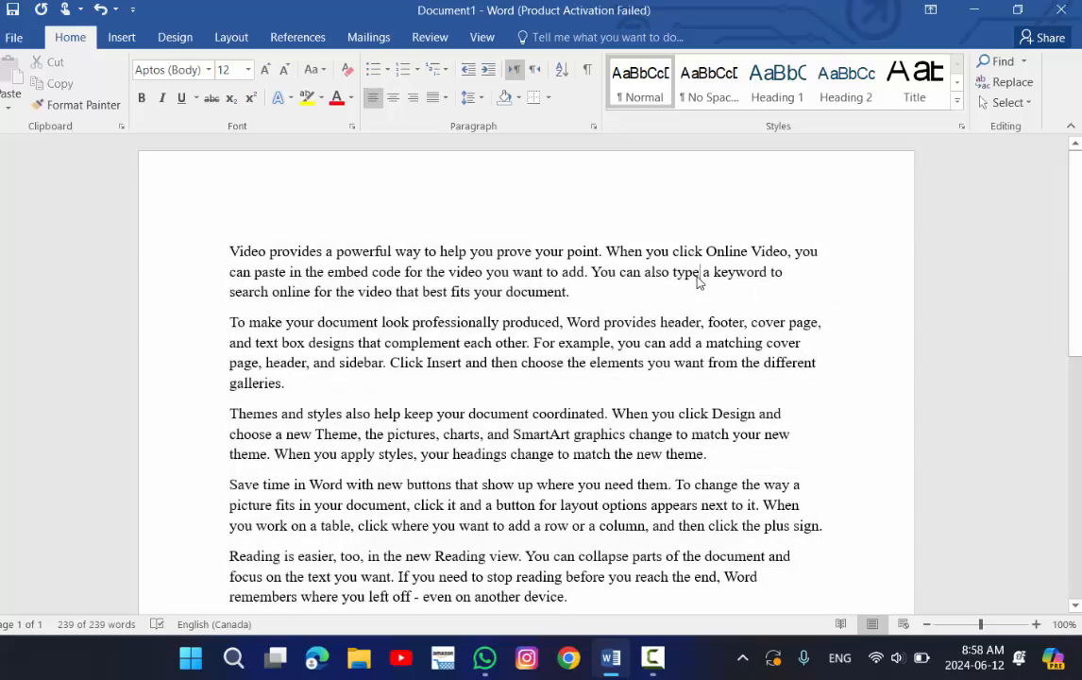
click(1008, 104)
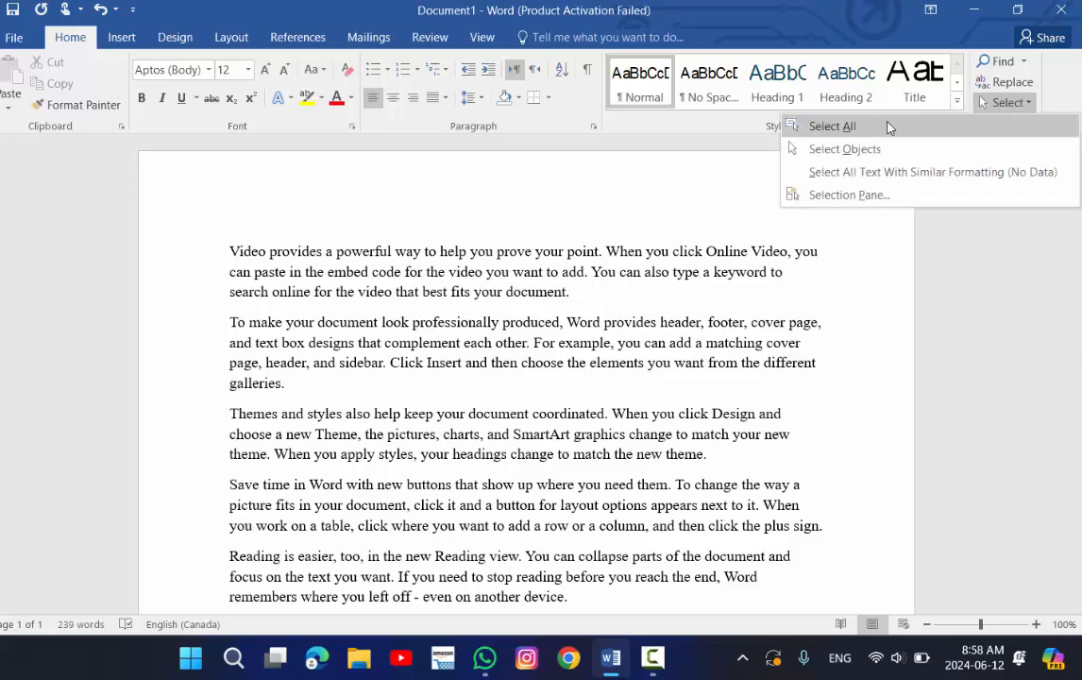
click(887, 127)
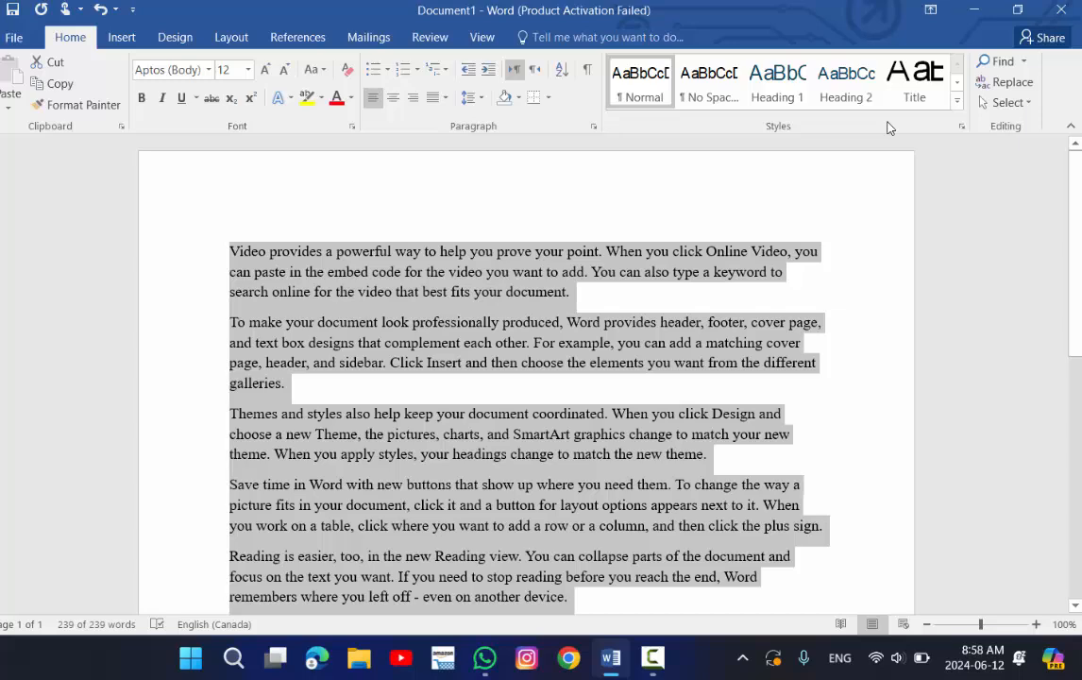
click(672, 327)
click(1004, 102)
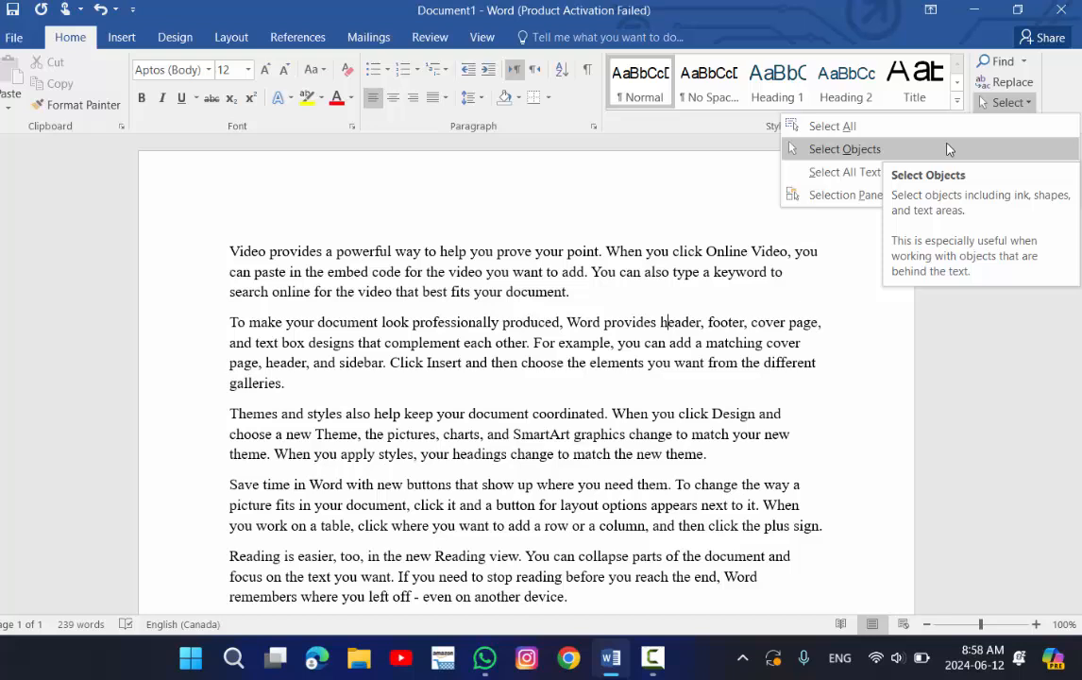
click(650, 264)
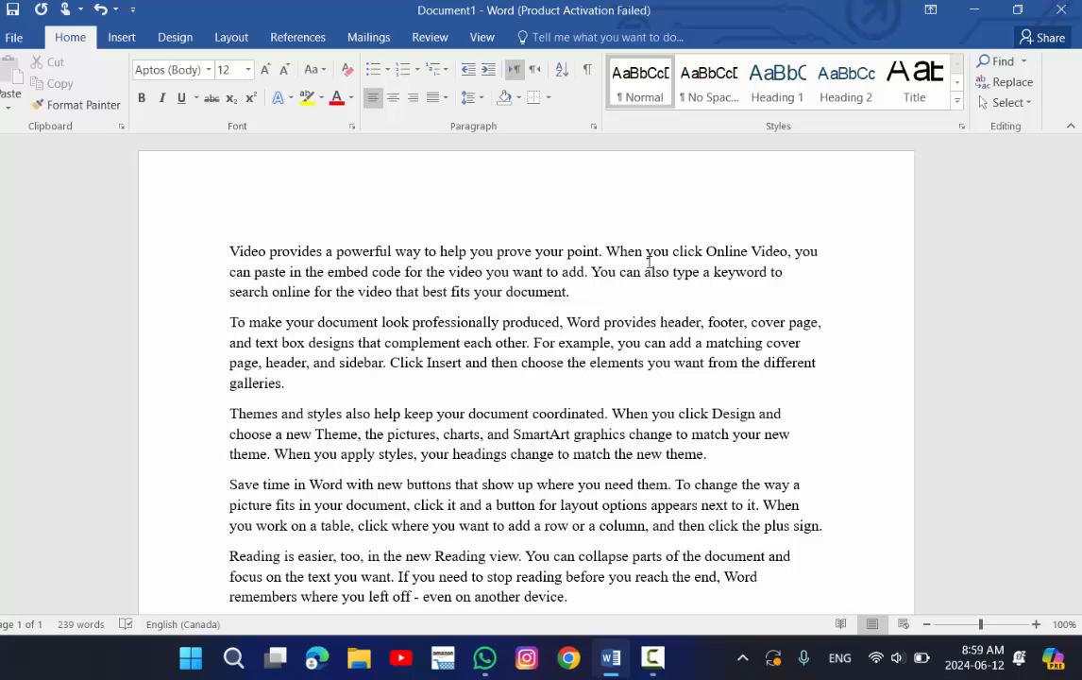
click(124, 38)
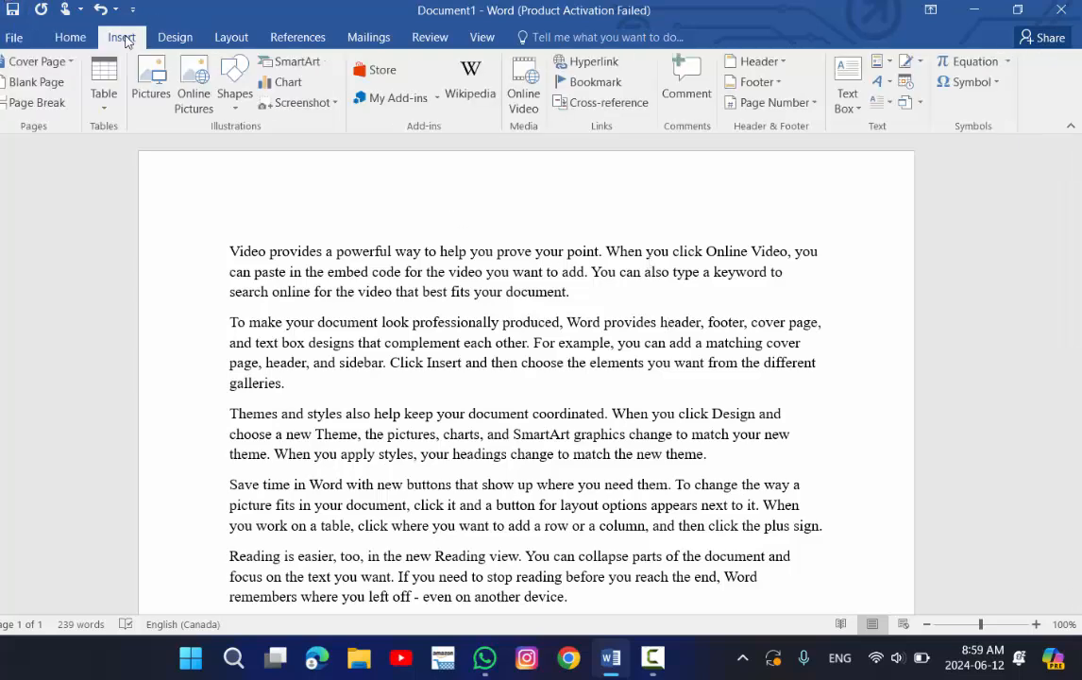
click(151, 85)
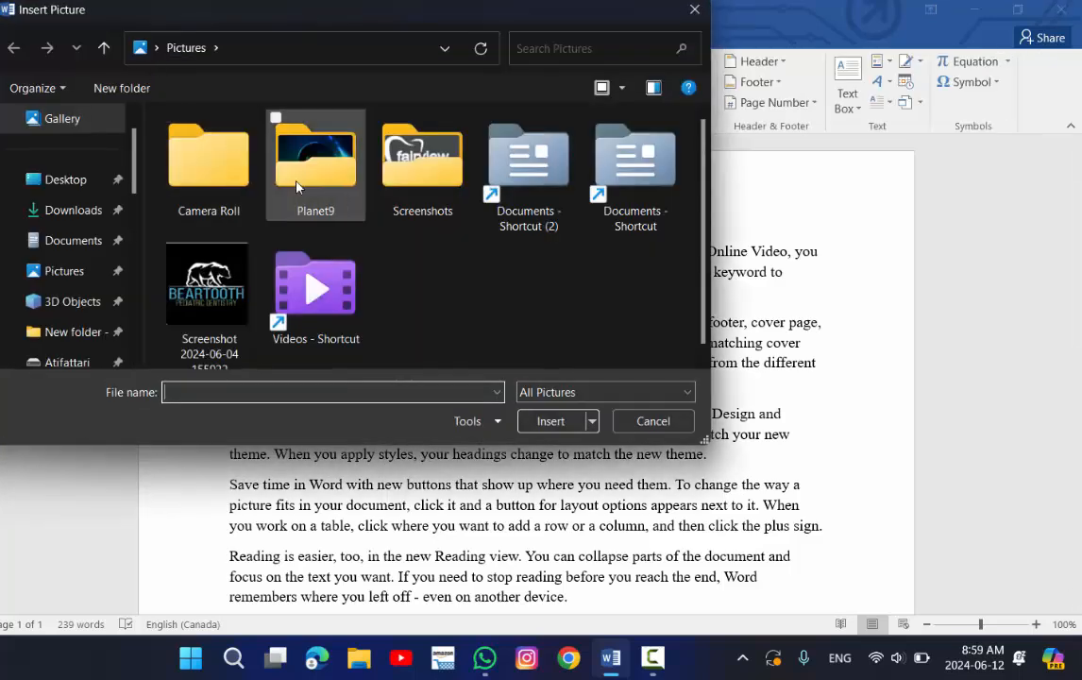
click(178, 241)
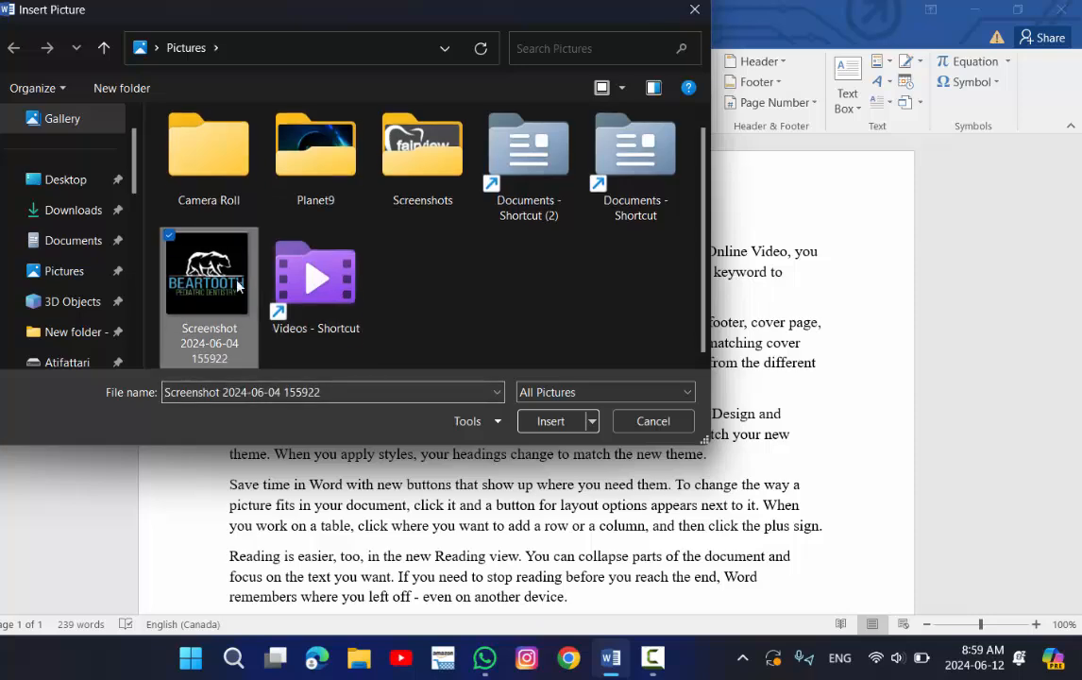
click(563, 427)
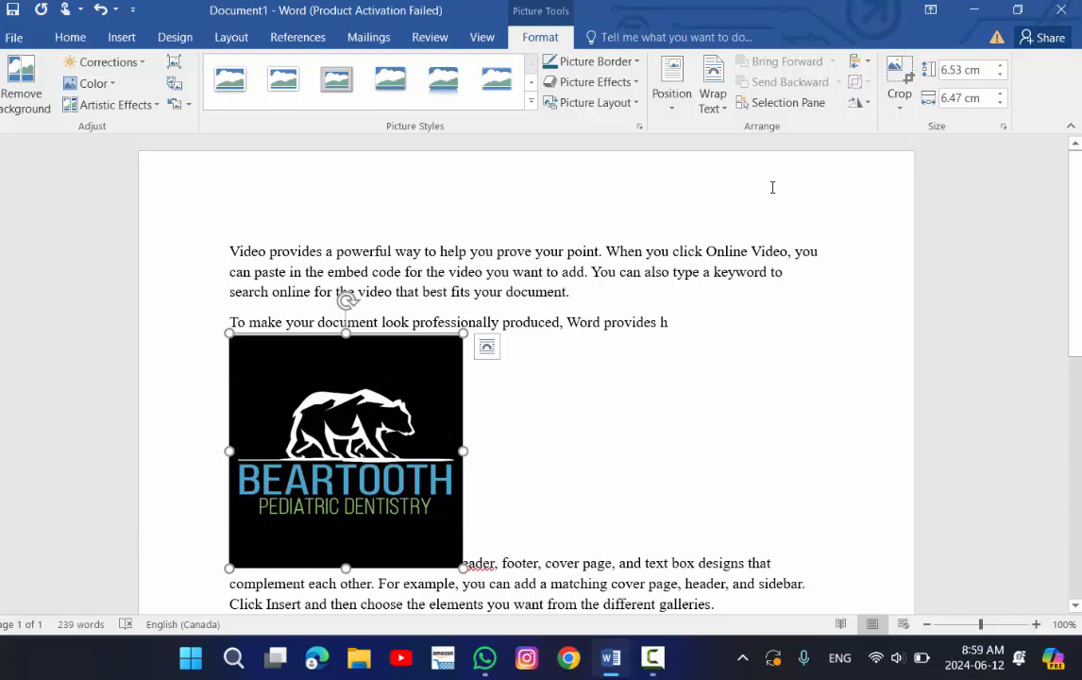
Turn on Select Objects mode and select the inserted picture with it.
click(561, 403)
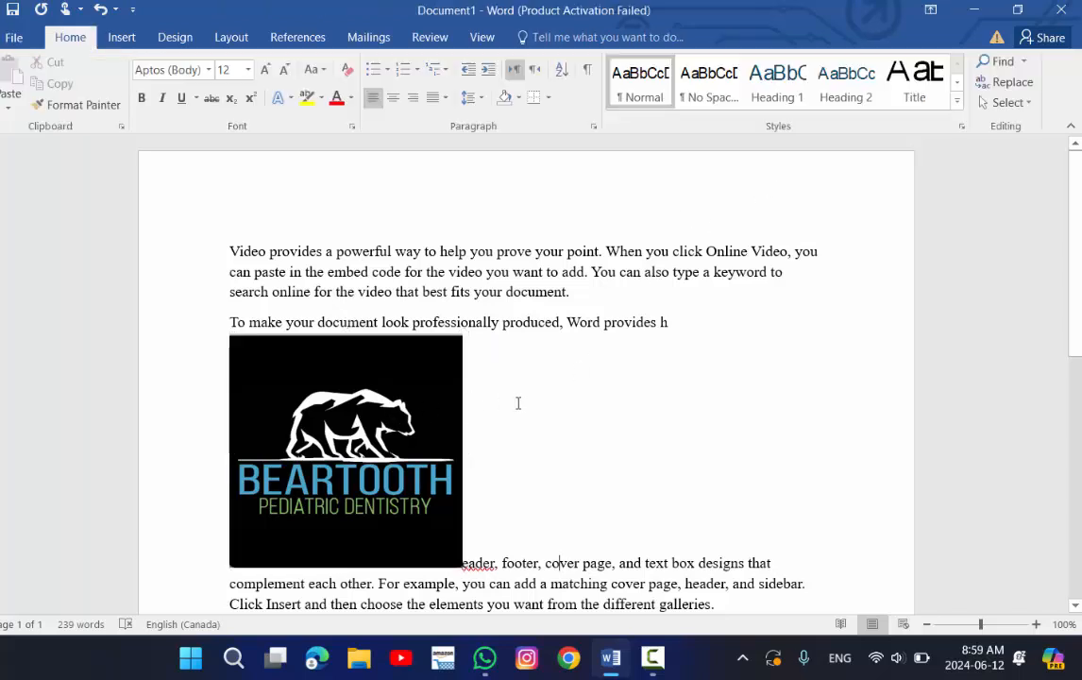
click(273, 366)
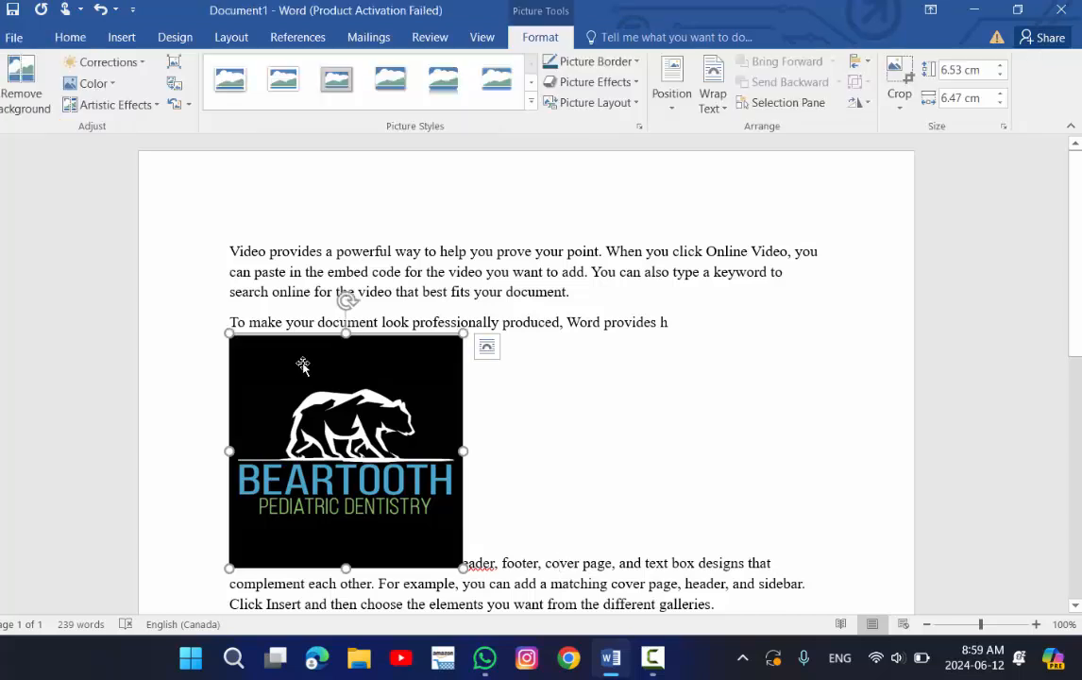
click(497, 383)
click(1018, 107)
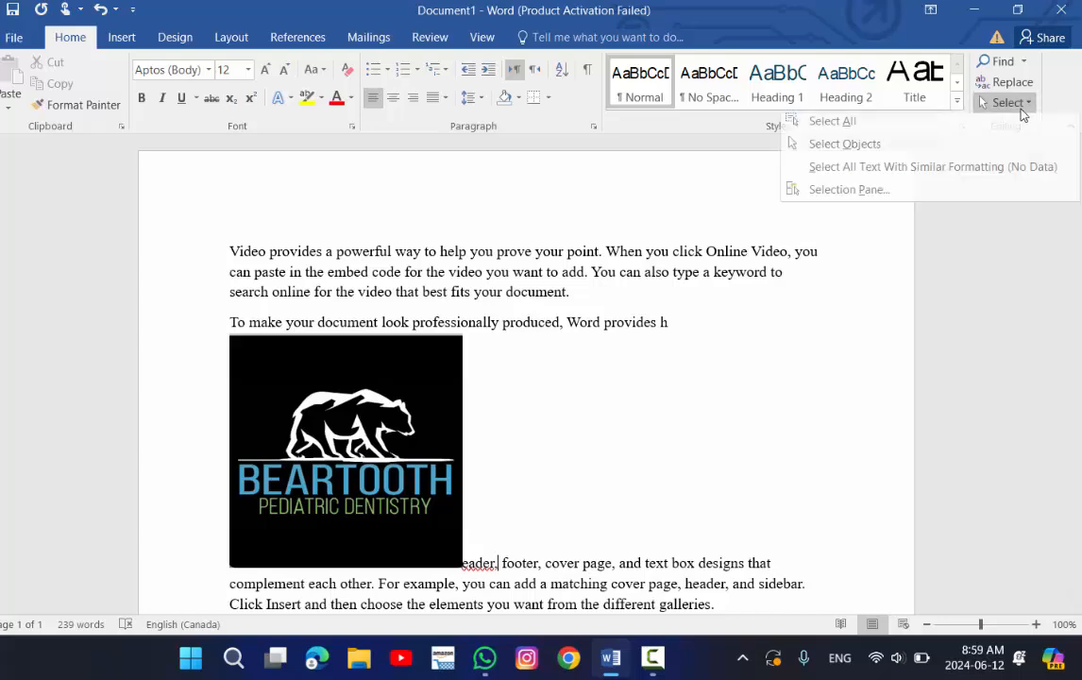
click(948, 149)
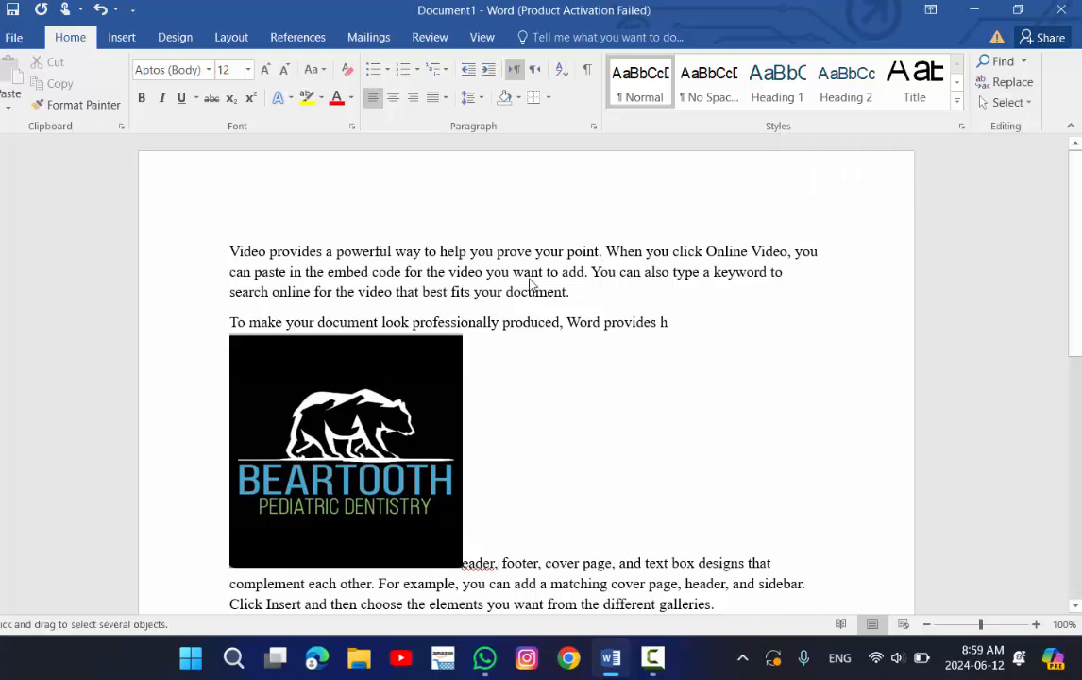
click(314, 393)
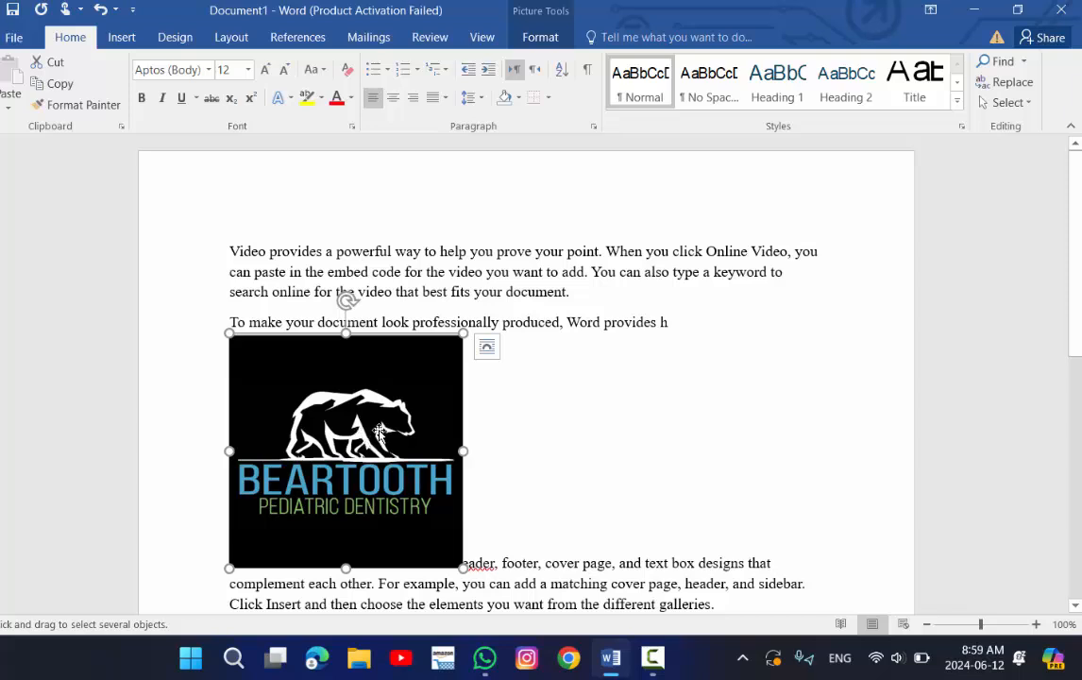
Open the Selection Pane listing the document's objects.
click(1018, 104)
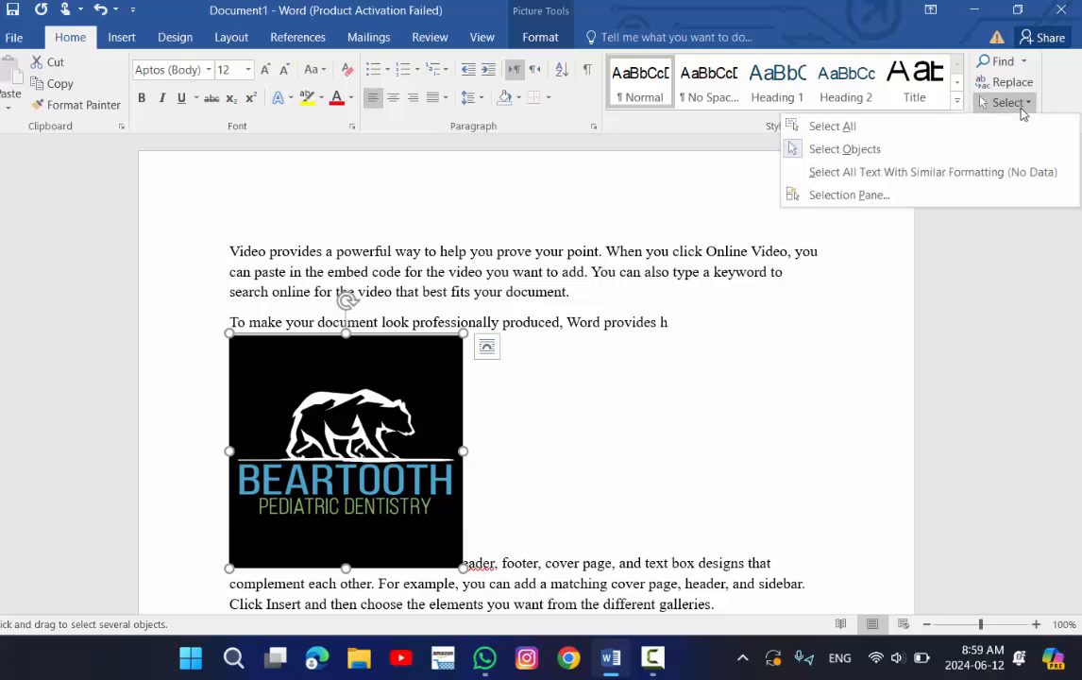
click(918, 148)
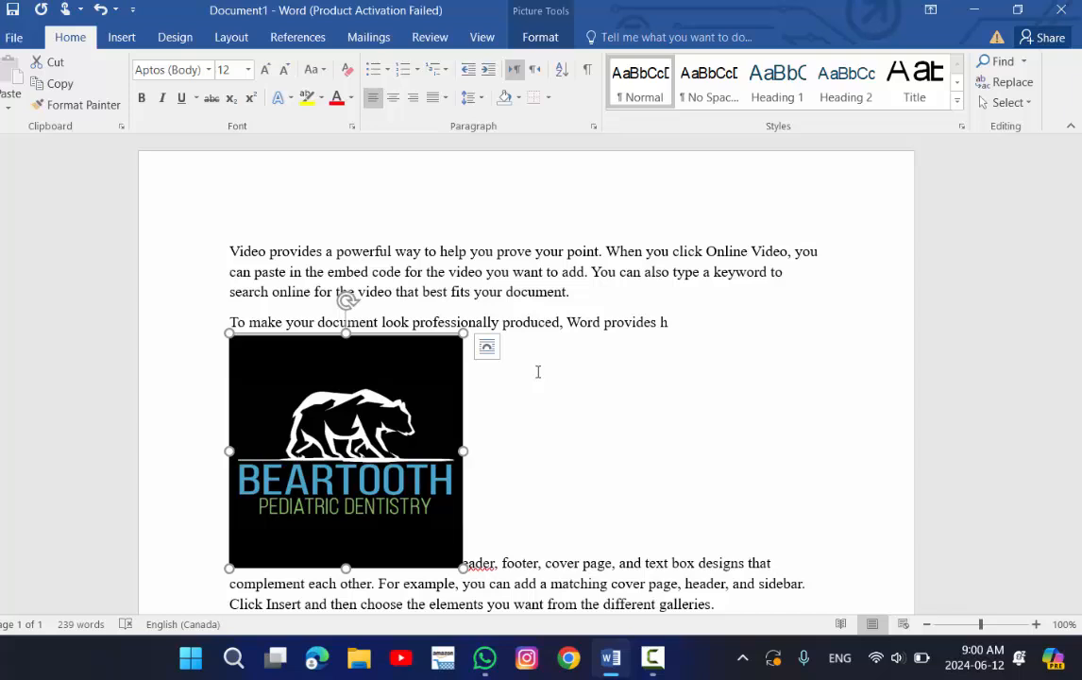
click(1027, 104)
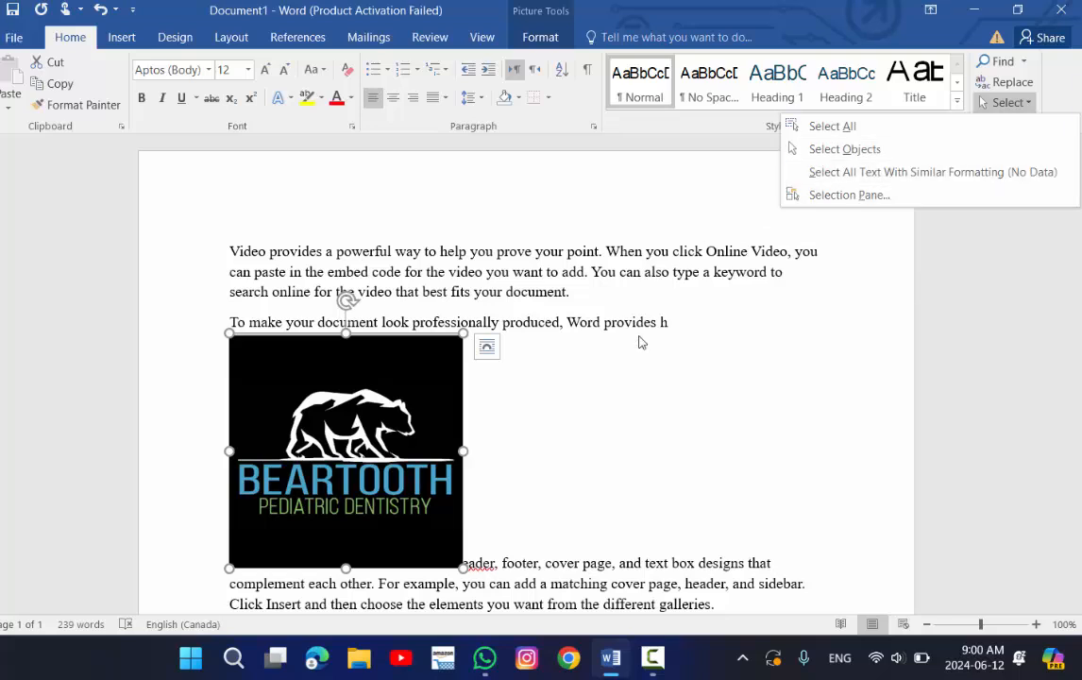
click(849, 195)
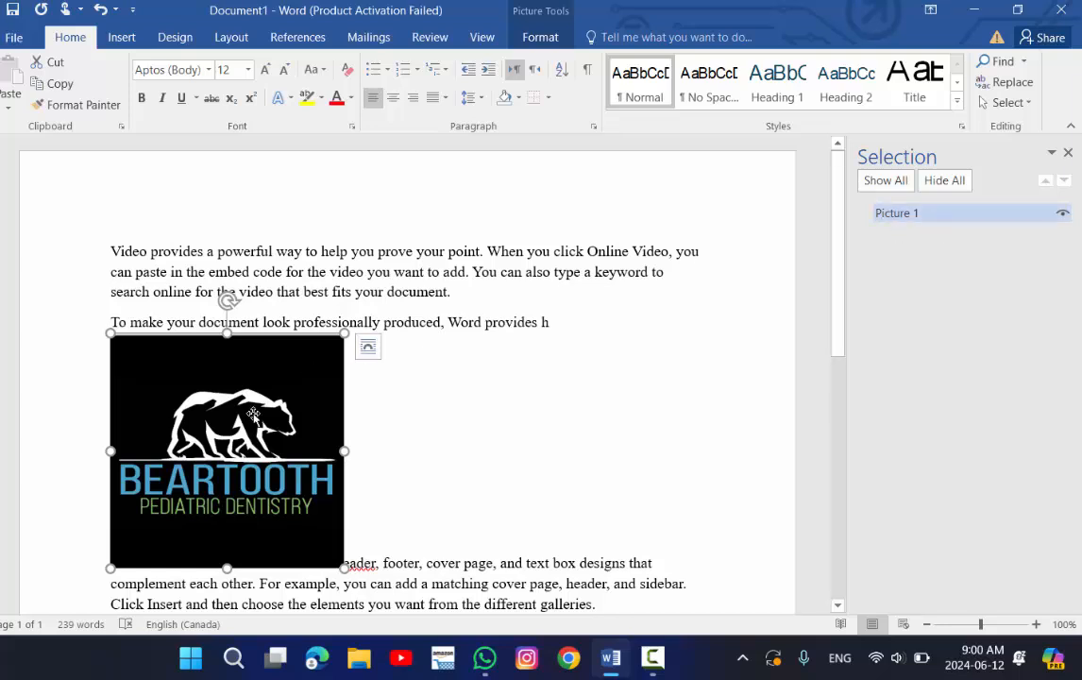
Duplicate the picture, placing the copy to the right of the original.
click(458, 415)
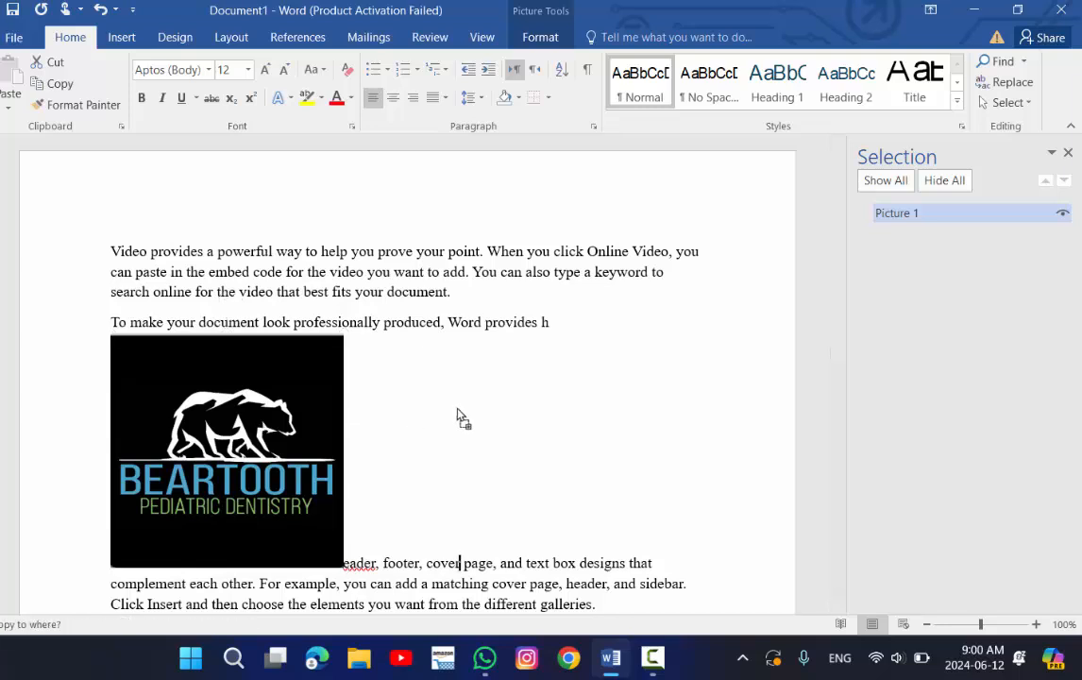
click(409, 467)
drag(409, 468, 409, 467)
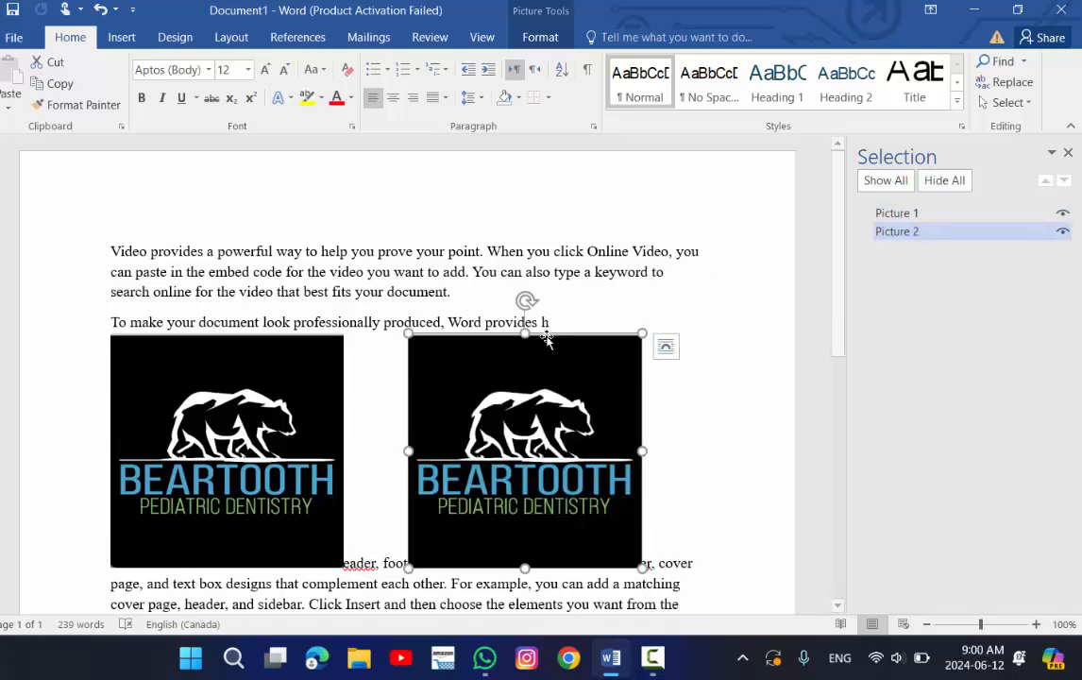
Alternate selecting the two pictures in the document and in the Selection Pane to compare the highlighted entries.
click(272, 386)
click(522, 413)
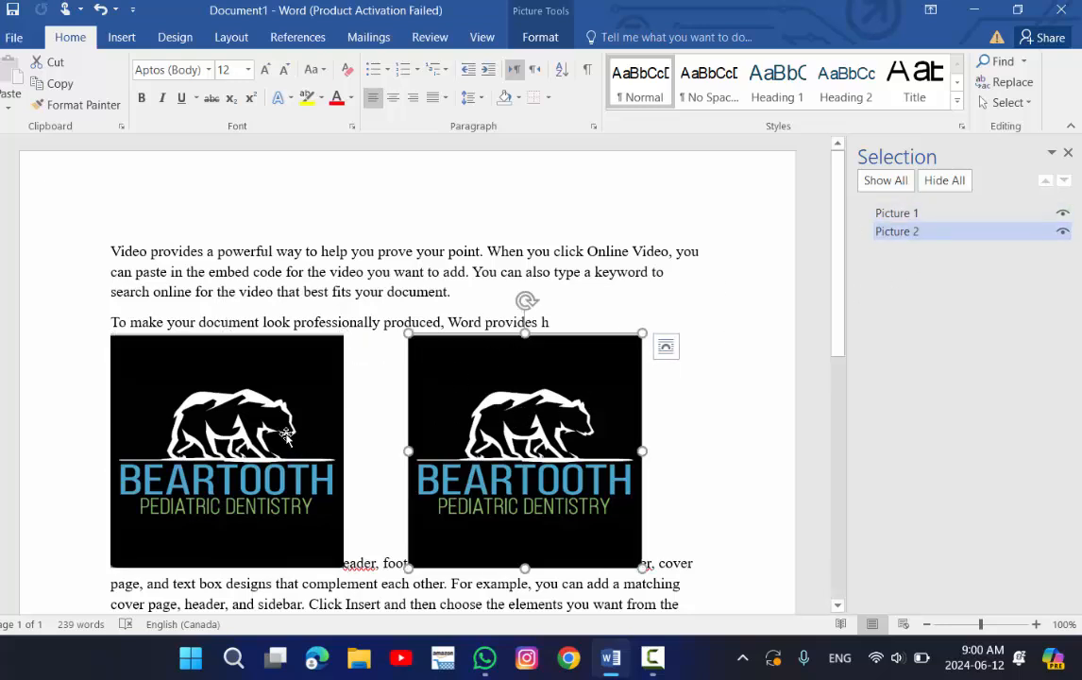
click(892, 212)
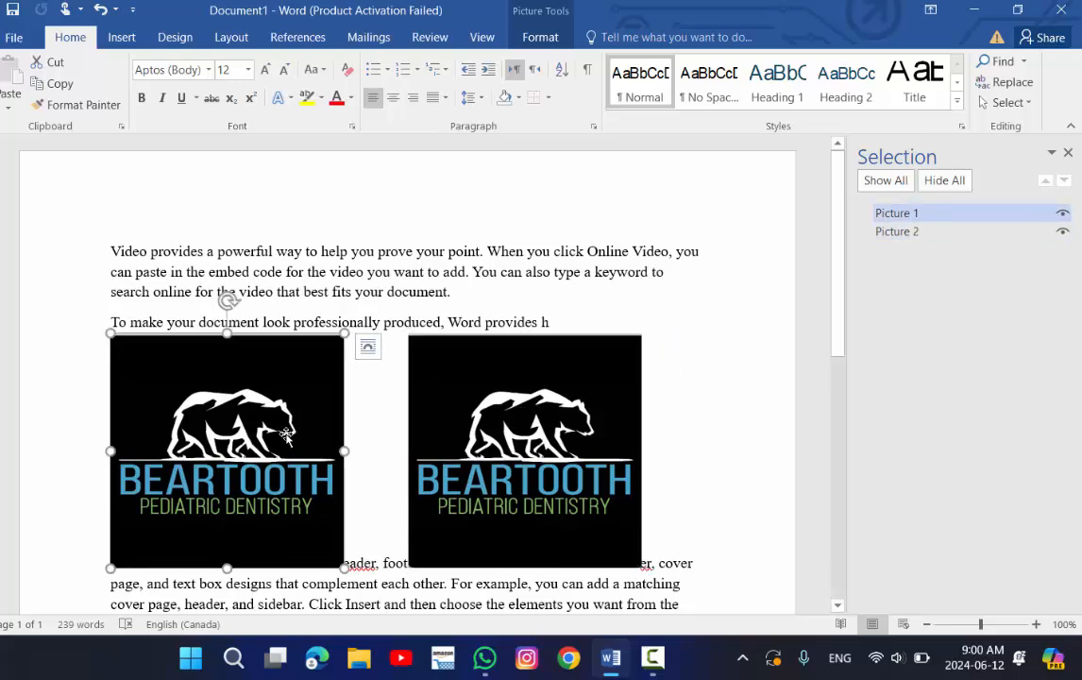
click(917, 233)
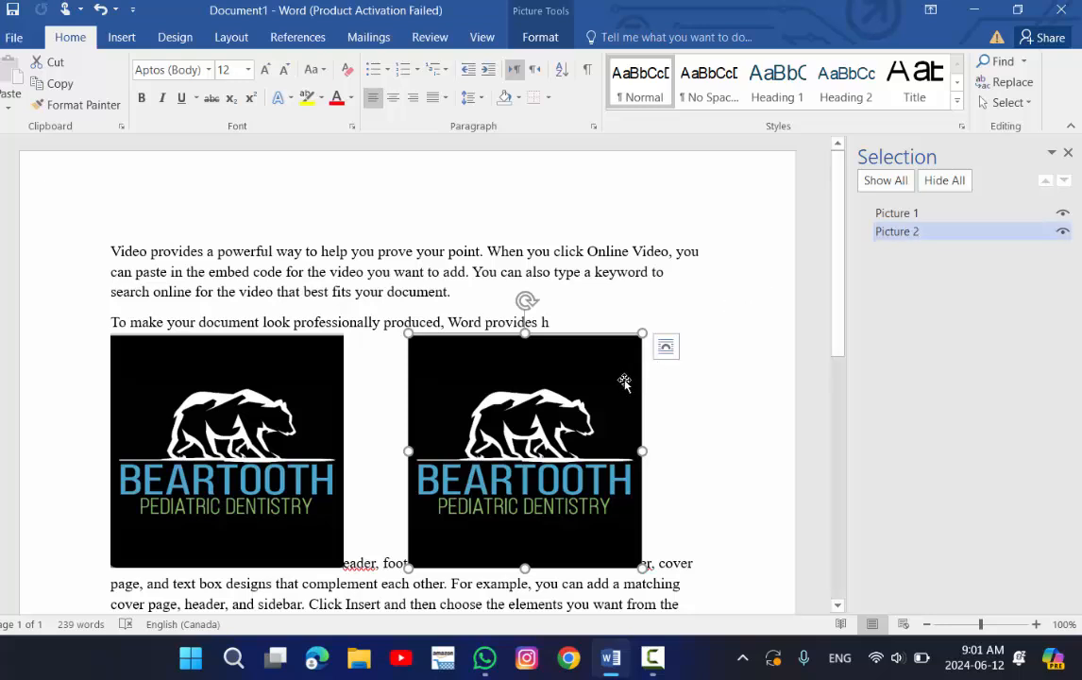
ctrl+click(909, 214)
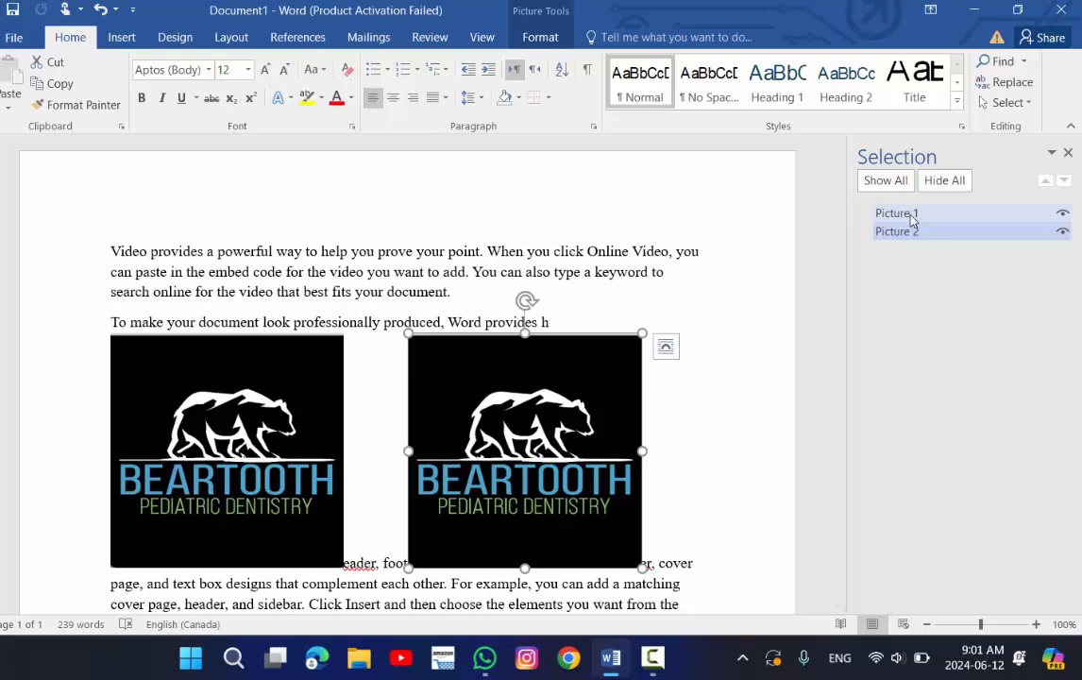
click(275, 421)
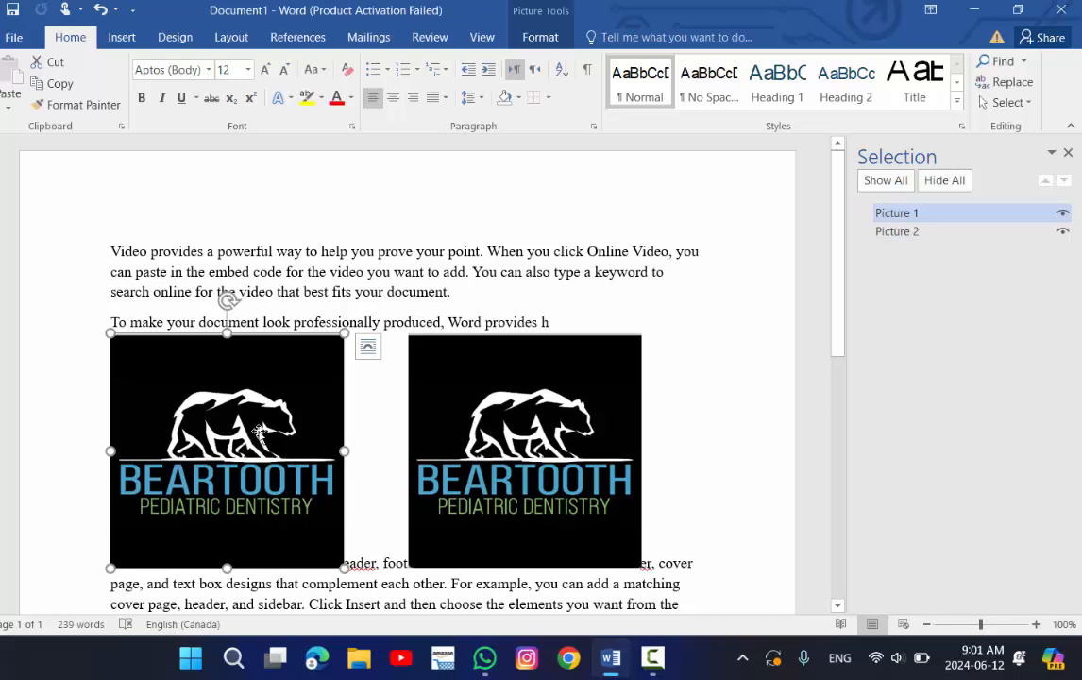
click(428, 441)
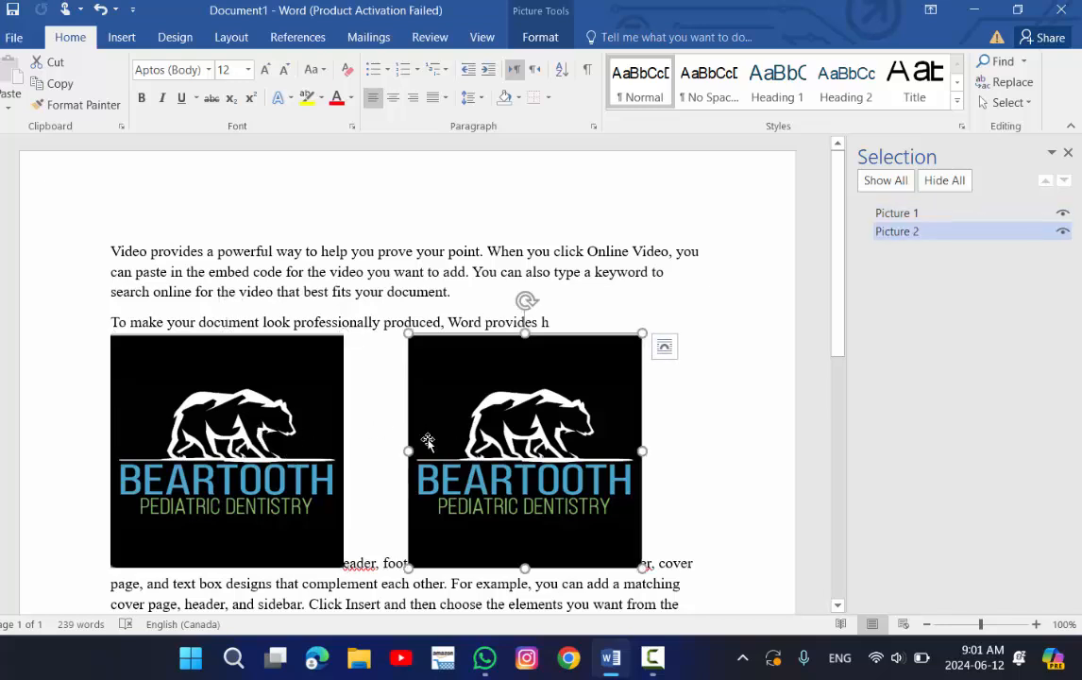
click(272, 440)
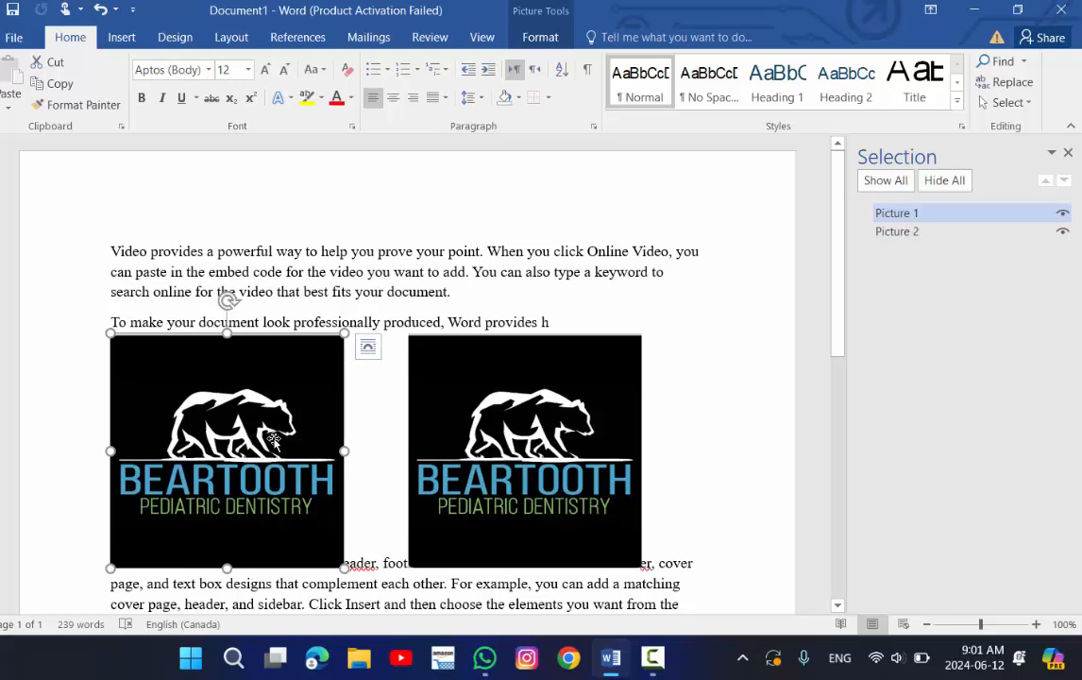
click(429, 425)
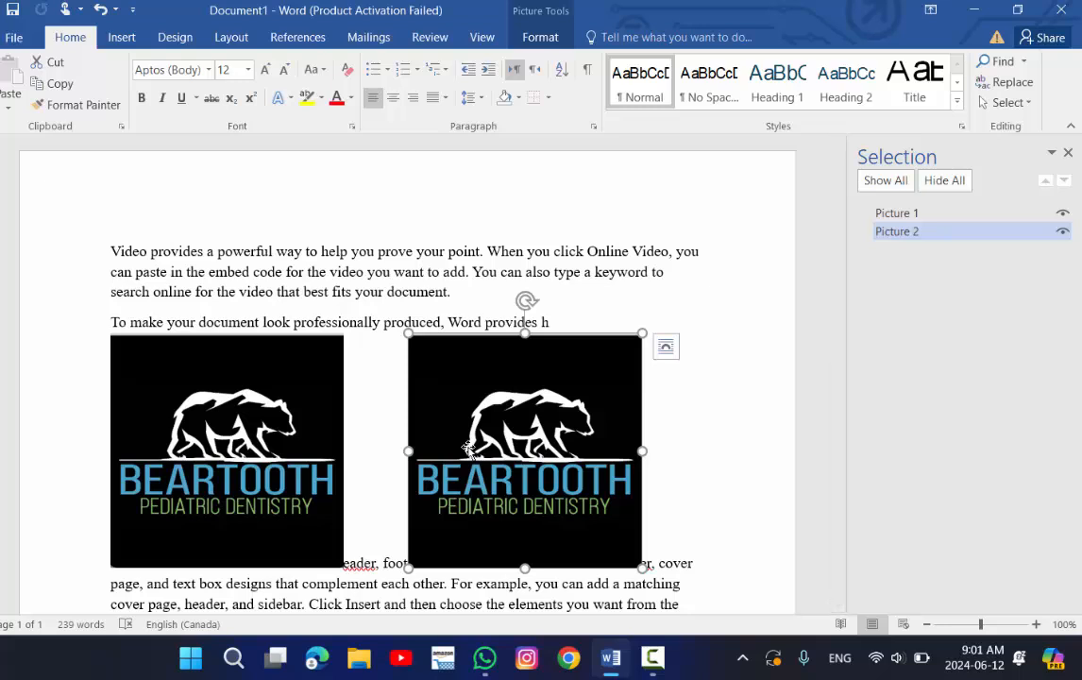
click(300, 448)
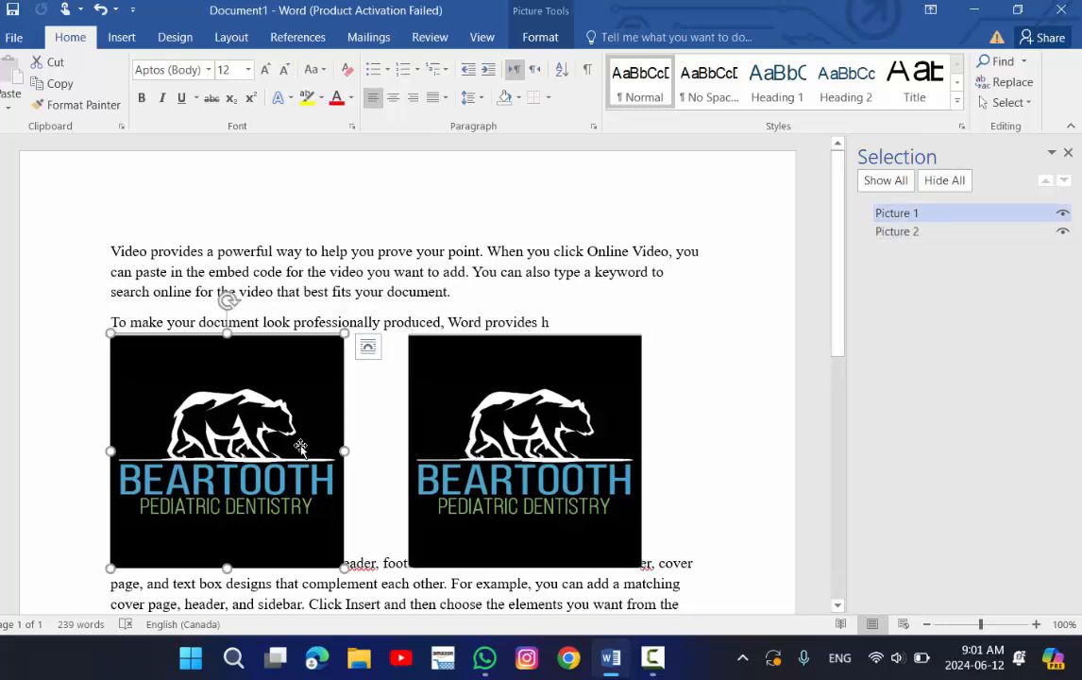
Rename the first picture in the Selection Pane to a person's name followed by 'picture'.
click(924, 216)
key(BackSpace)
key(BackSpace)
key(BackSpace)
key(BackSpace)
key(BackSpace)
key(BackSpace)
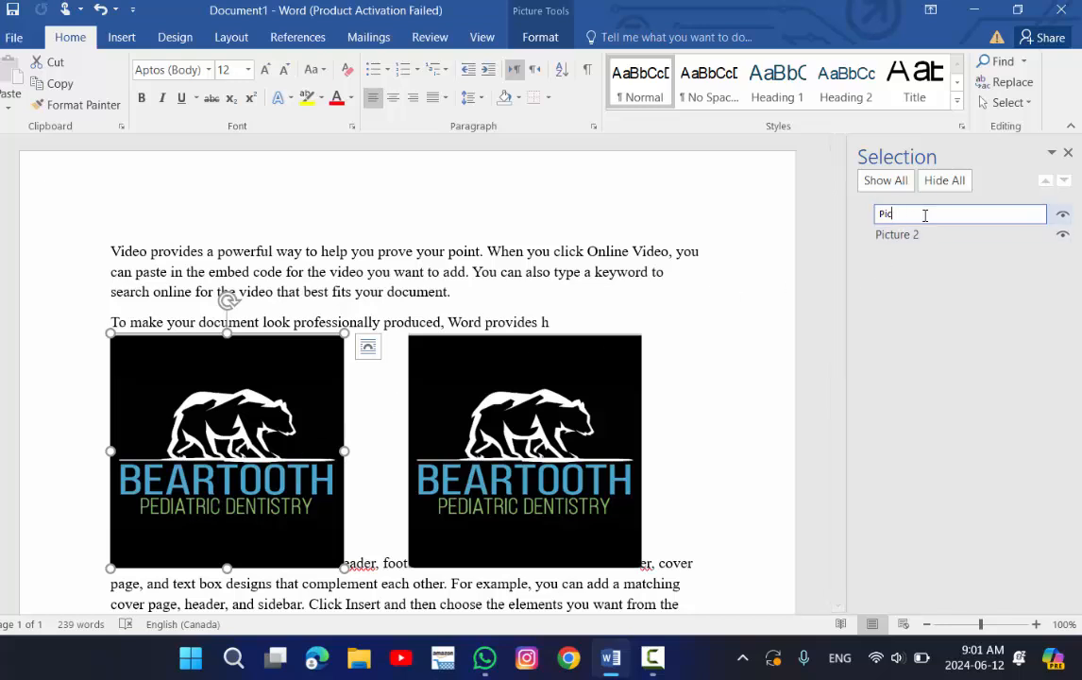
key(BackSpace)
key(BackSpace)
key(BackSpace)
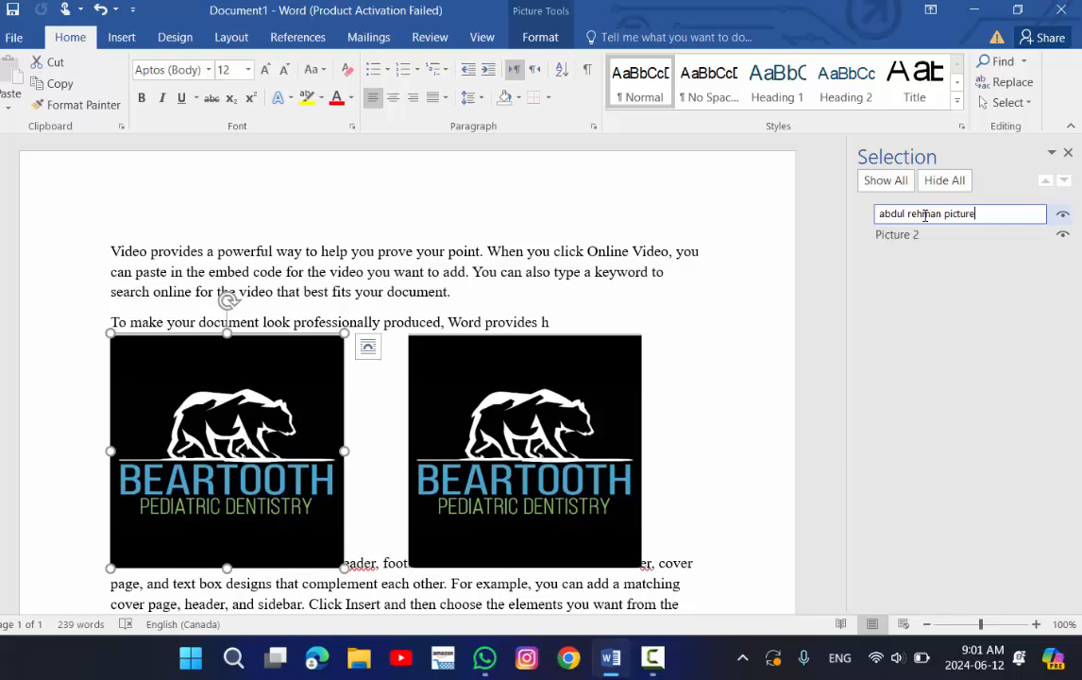
Rename the second picture in the Selection Pane to another person's name followed by 'picture'.
click(567, 395)
click(892, 234)
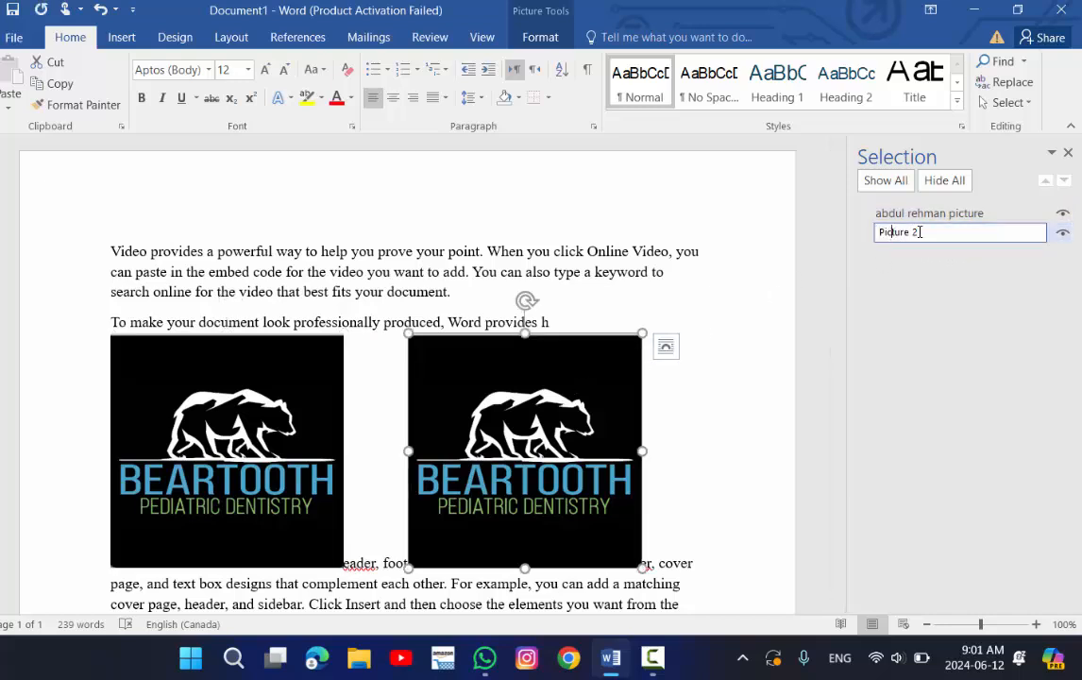
key(ctrl+a)
text(huza)
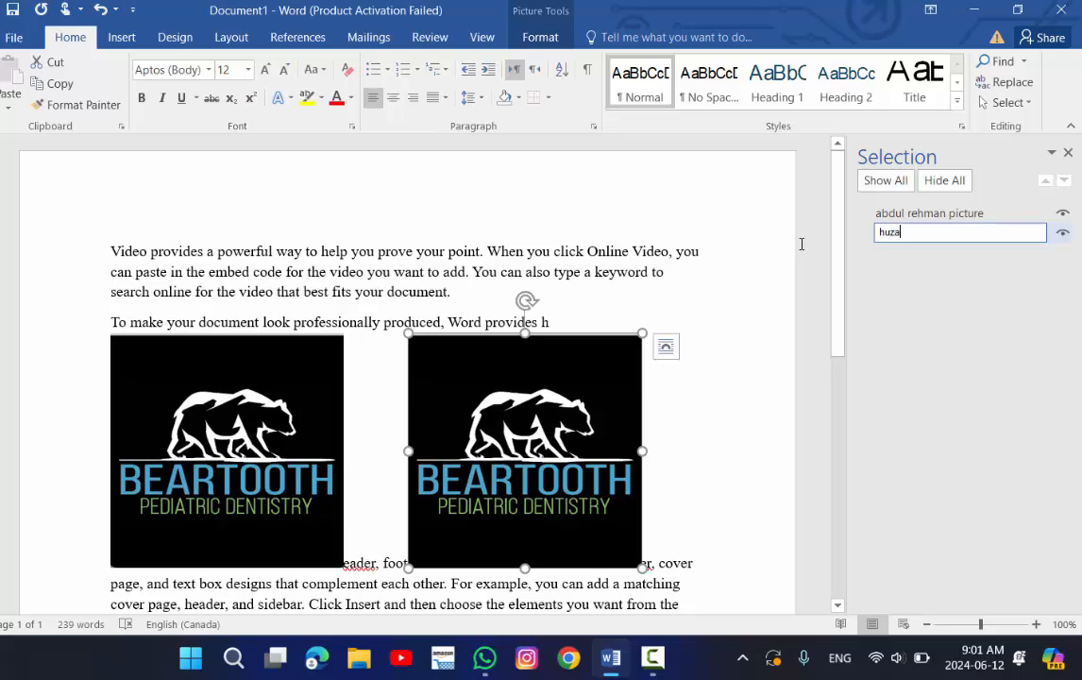
text(ifa picture)
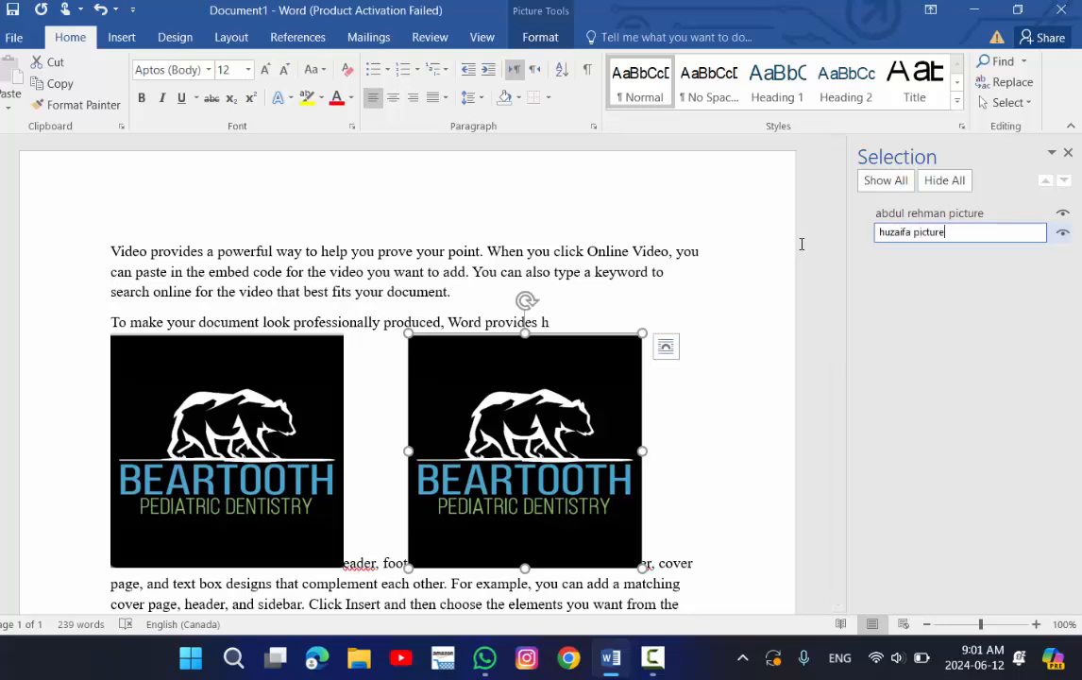
key(Return)
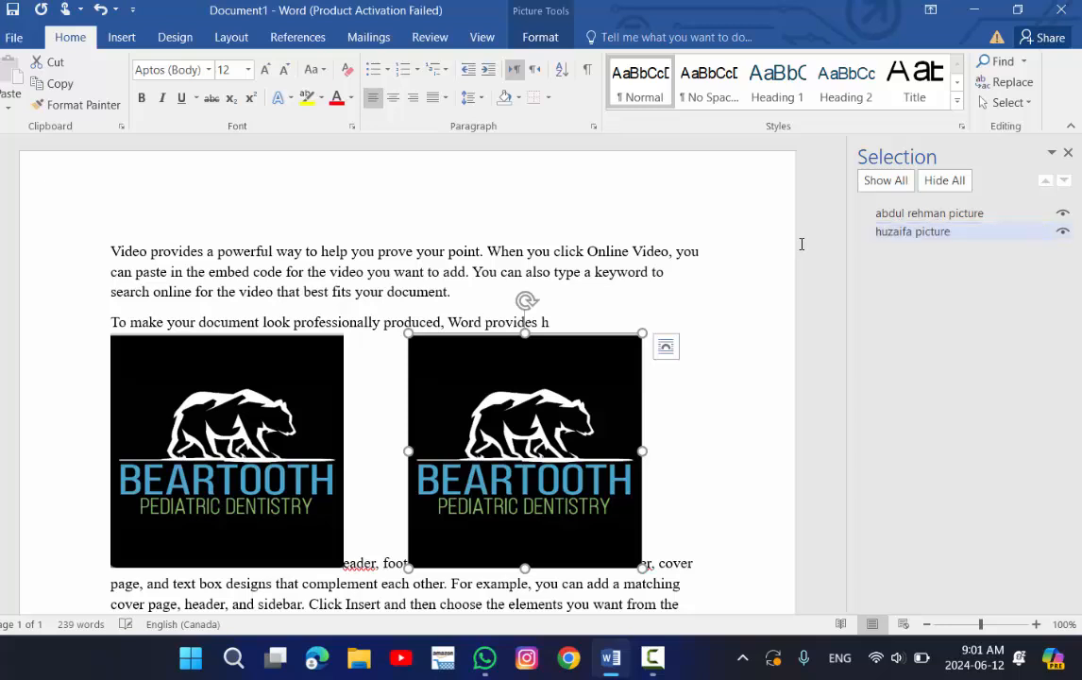
Select each picture in turn in the document to check which renamed entry highlights in the Selection Pane.
click(779, 406)
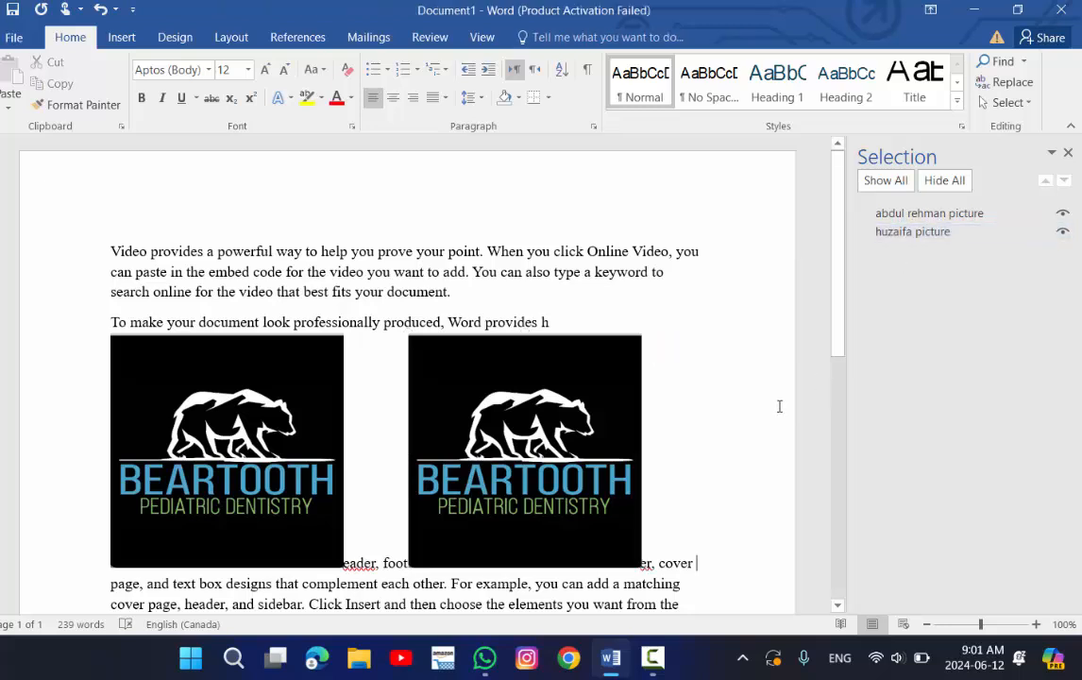
click(273, 406)
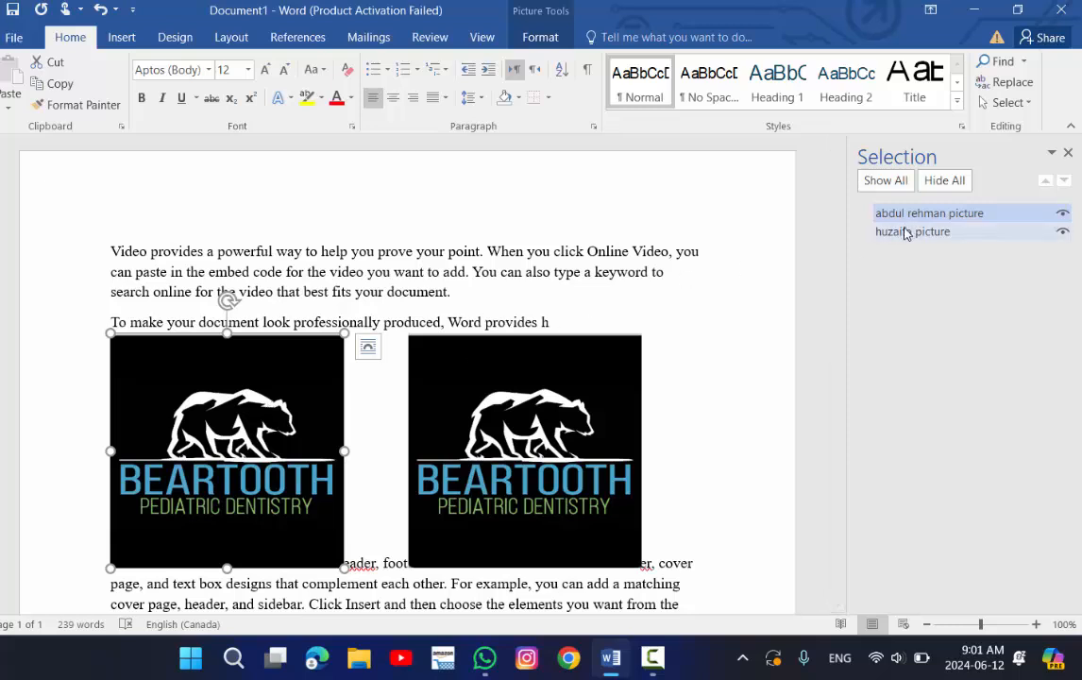
click(607, 454)
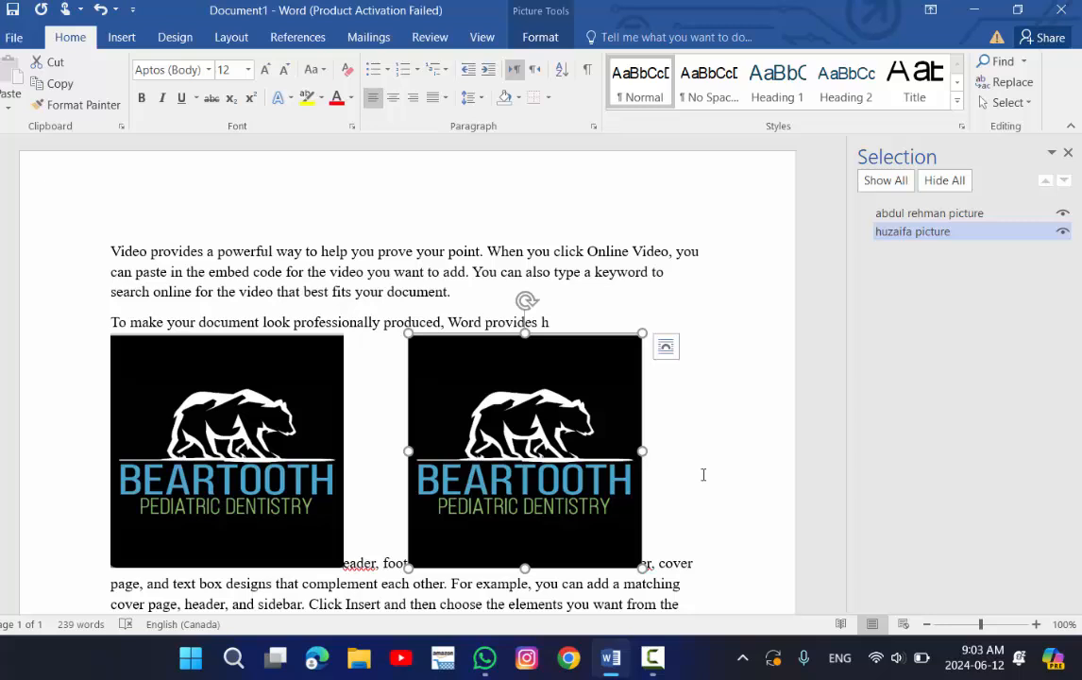
click(300, 450)
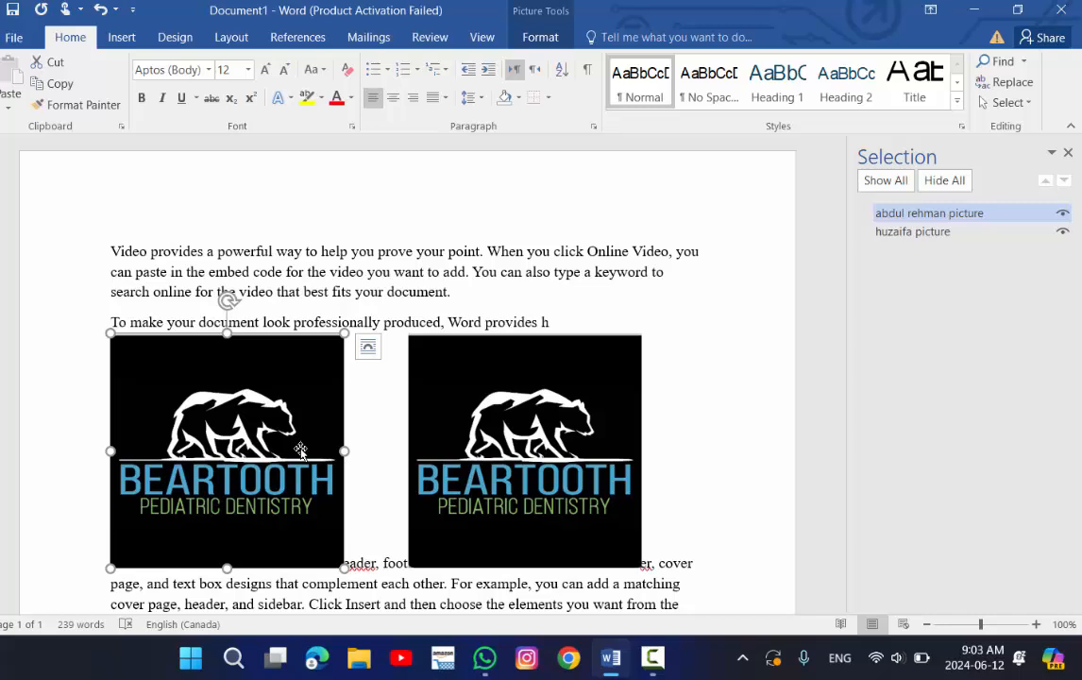
click(436, 406)
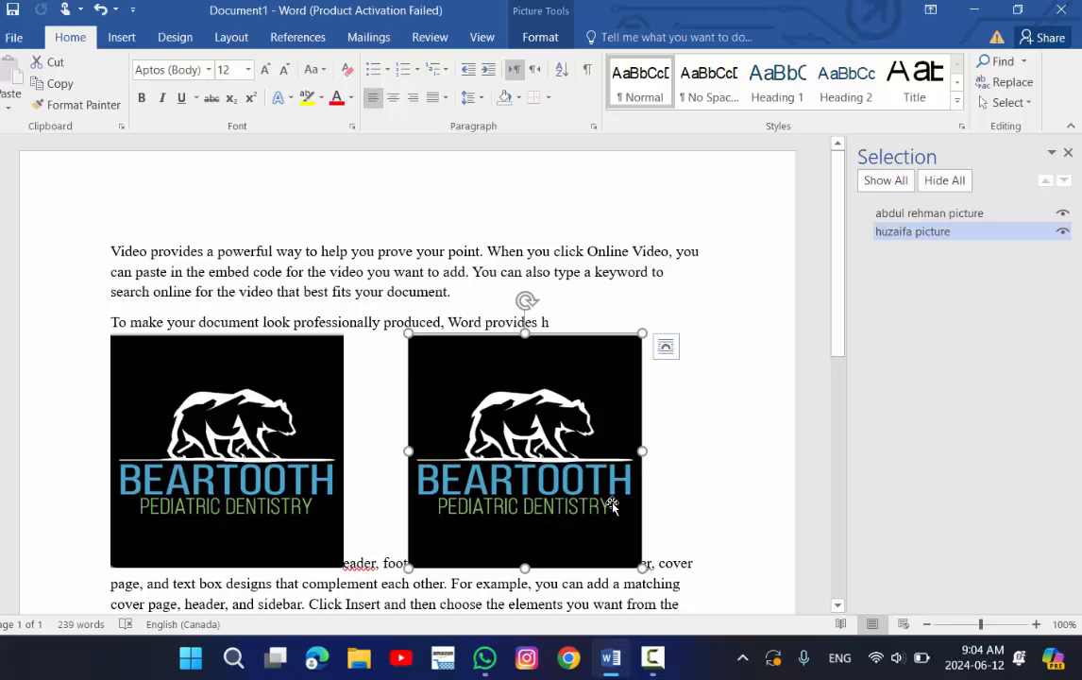
Delete all of the document's content, then close the Selection Pane.
key(ctrl+a)
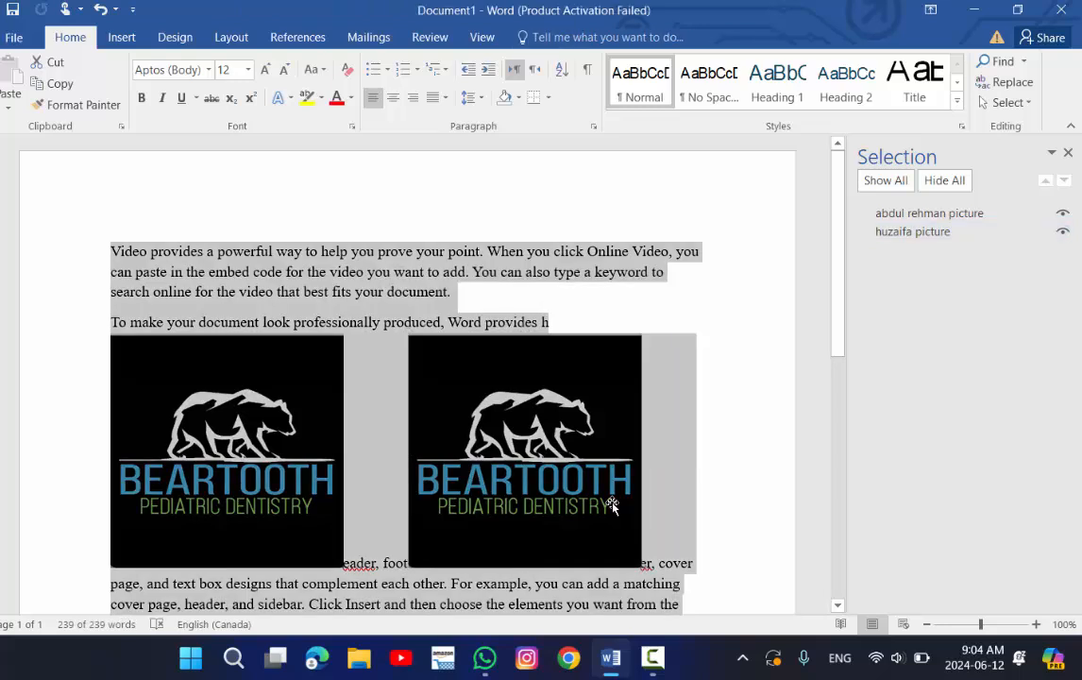
key(Delete)
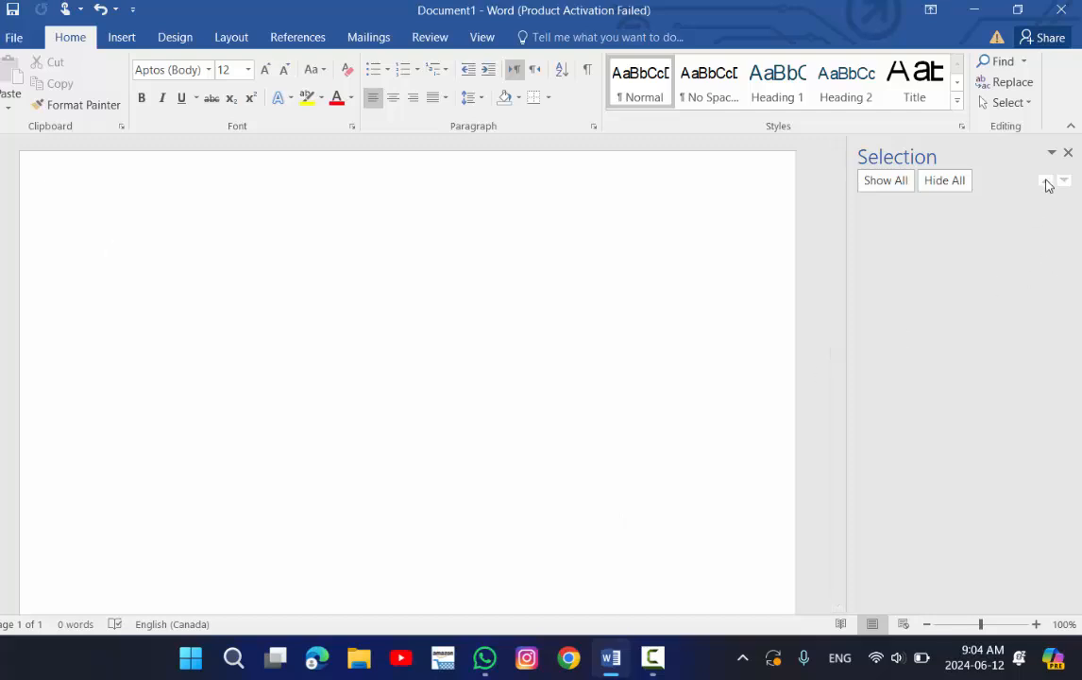
click(1068, 152)
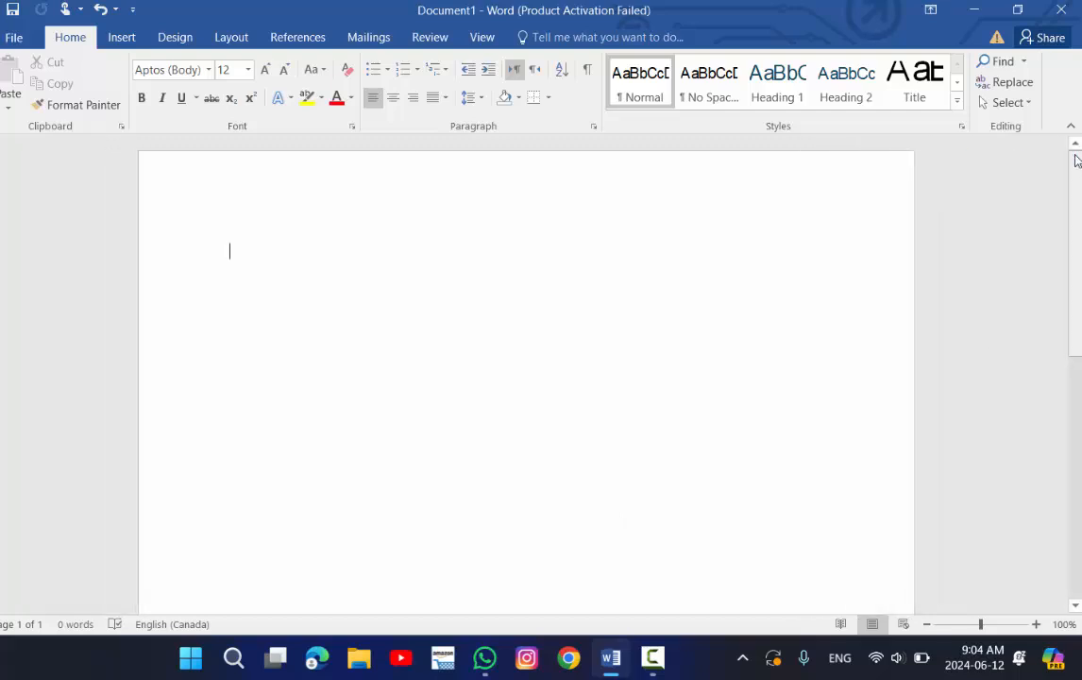